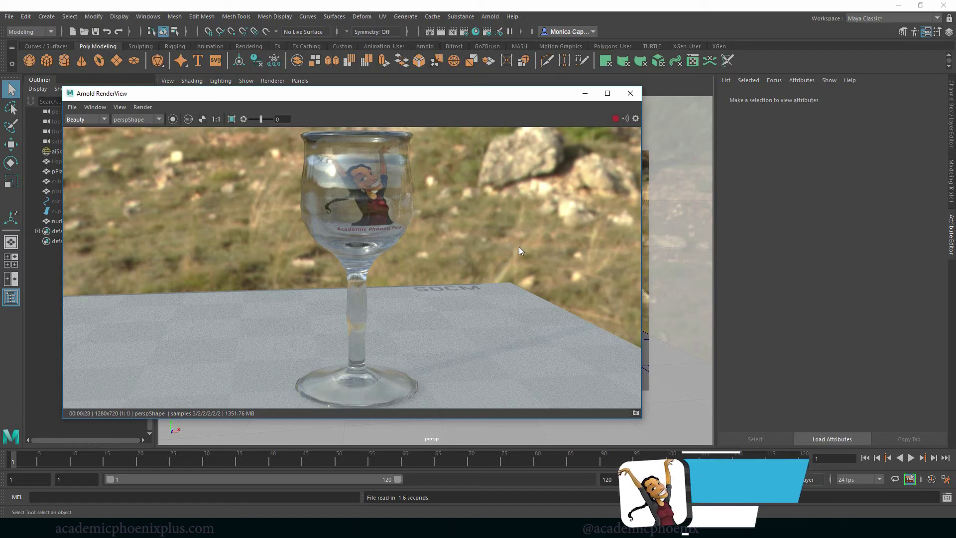
Close the Arnold RenderView showing the finished glass goblet render.
{"action": "left_click", "coordinate": [631, 95]}
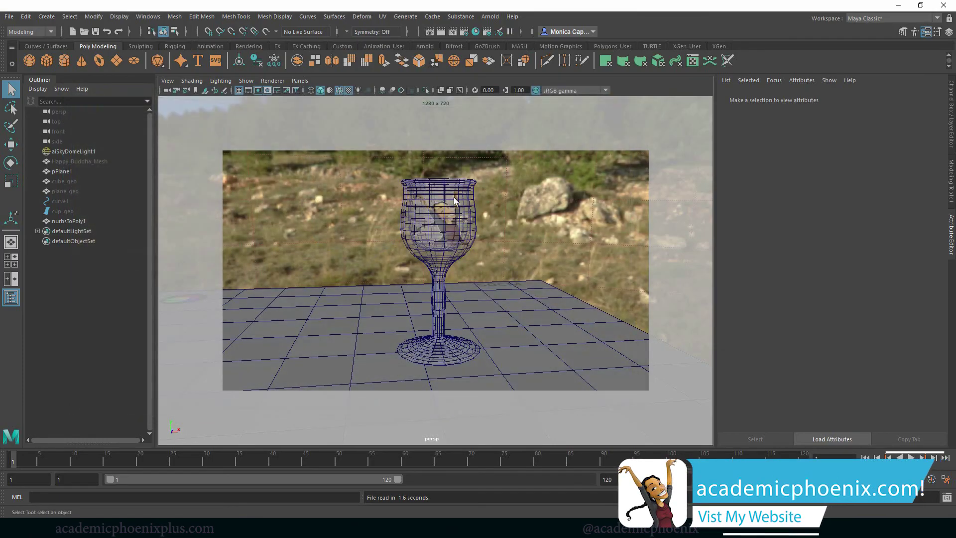
Select the goblet, hide the Hypershade side panels, and graph the aiStandardSurface1 network.
{"action": "left_click", "coordinate": [453, 197]}
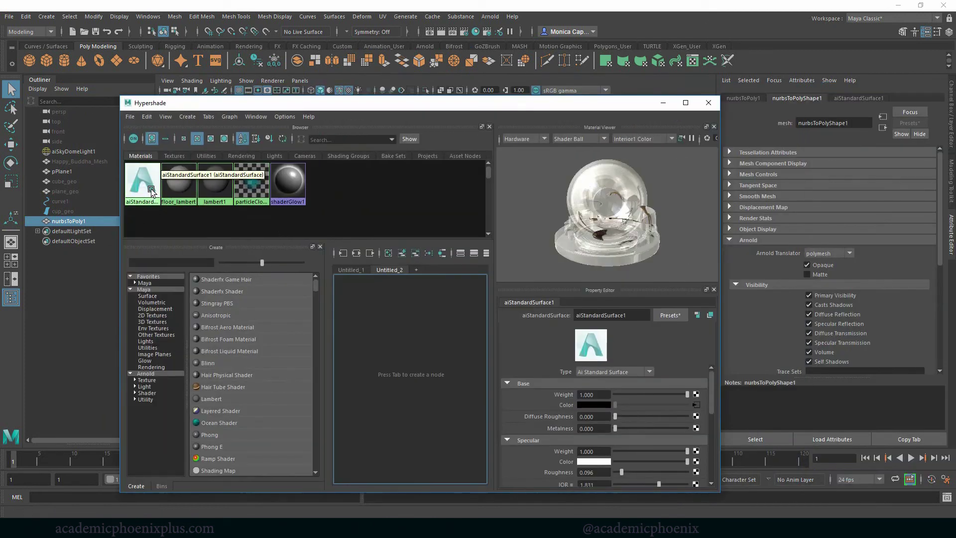
{"action": "left_click", "coordinate": [320, 247]}
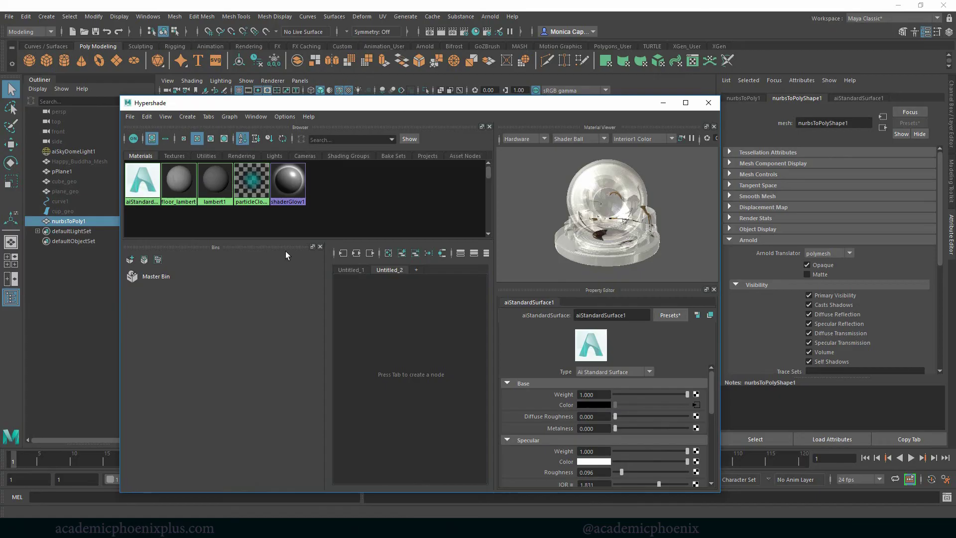
{"action": "left_click", "coordinate": [320, 247]}
{"action": "left_click", "coordinate": [715, 126]}
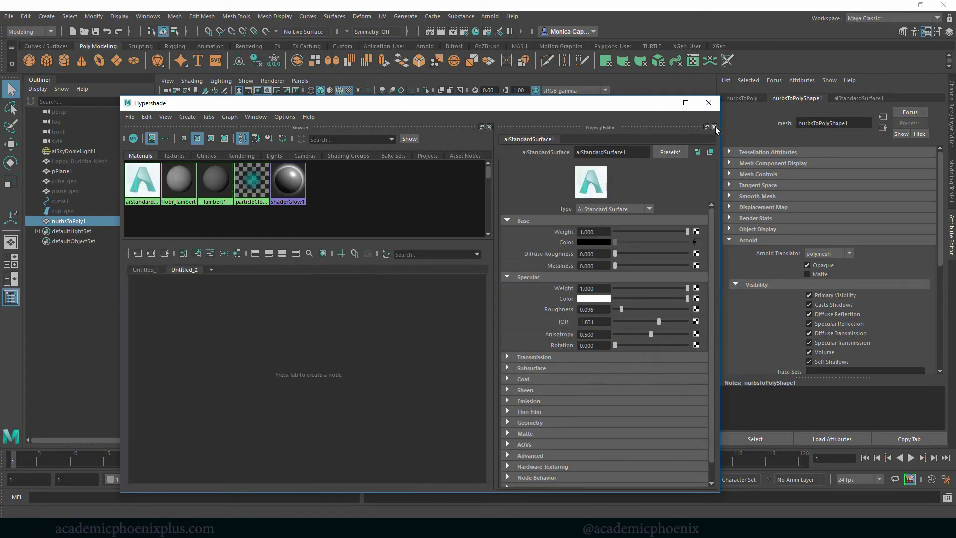
{"action": "left_click", "coordinate": [714, 126]}
{"action": "right_click_drag", "start_coordinate": [142, 182], "coordinate": [147, 210]}
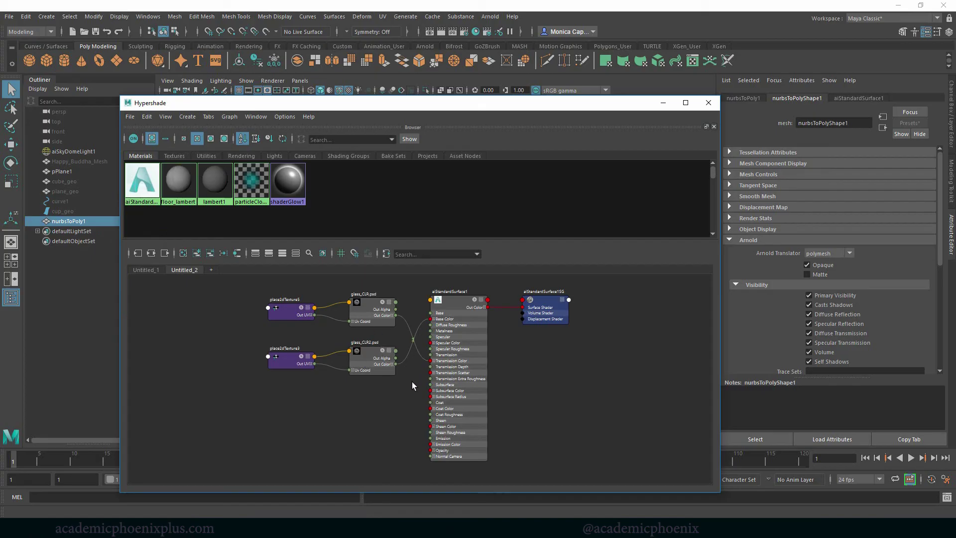
Move the place2dTexture3/glass_CLR2 pair above the glass_CLR pair in the graph.
{"action": "left_click_drag", "start_coordinate": [411, 381], "coordinate": [253, 341]}
{"action": "middle_click_drag", "start_coordinate": [195, 331], "coordinate": [197, 366], "text": "alt"}
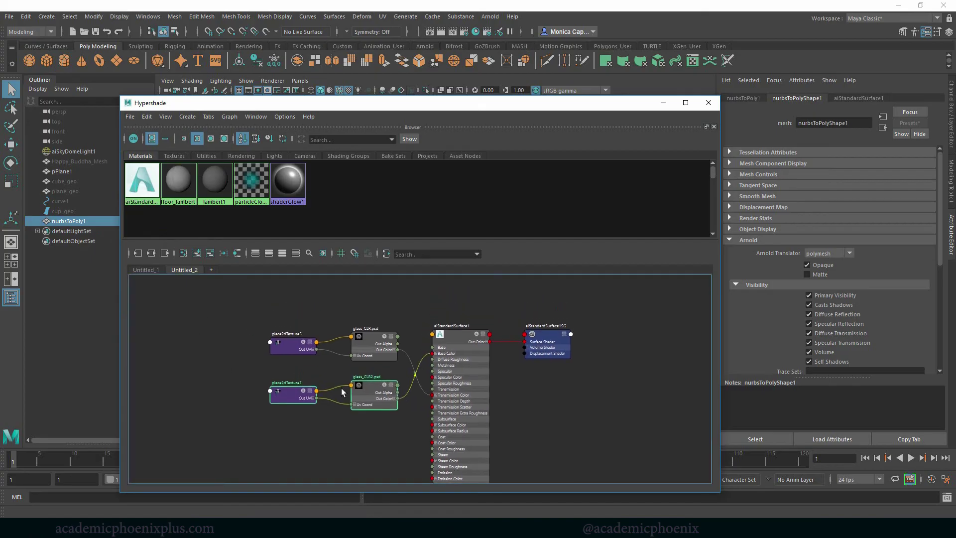
{"action": "left_click_drag", "start_coordinate": [361, 391], "coordinate": [358, 297]}
{"action": "left_click_drag", "start_coordinate": [405, 401], "coordinate": [269, 335]}
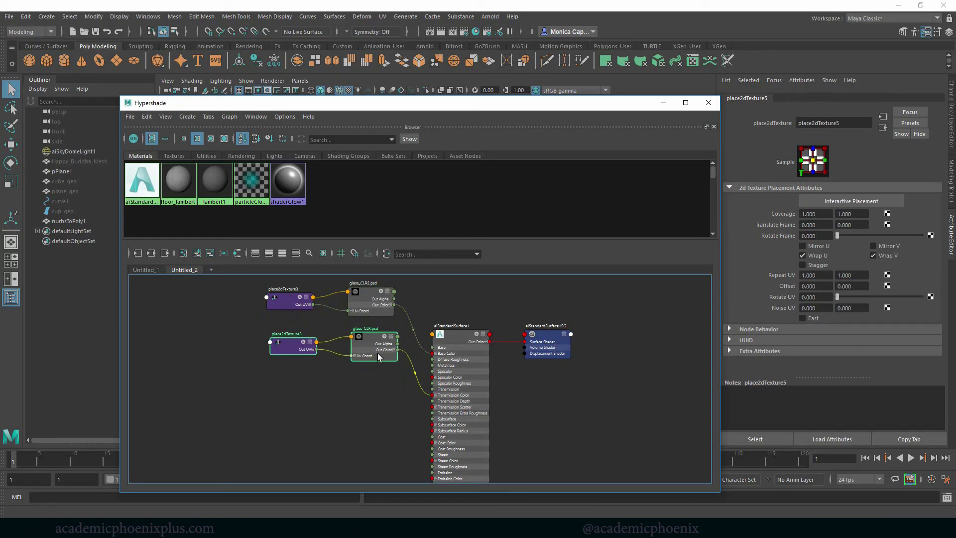
{"action": "left_click_drag", "start_coordinate": [378, 354], "coordinate": [365, 401]}
{"action": "left_click_drag", "start_coordinate": [411, 338], "coordinate": [357, 329]}
{"action": "left_click", "coordinate": [385, 363]}
{"action": "left_click", "coordinate": [460, 339]}
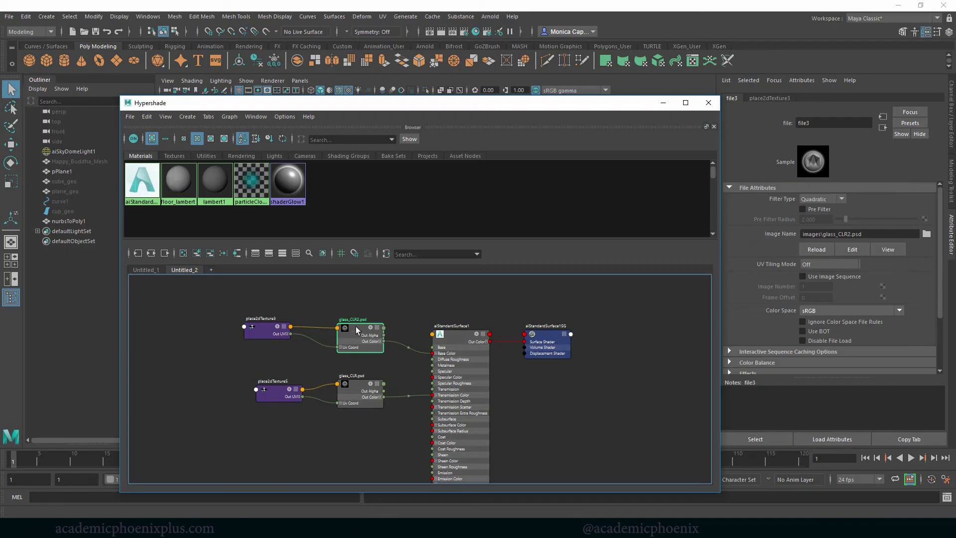
Inspect the glass_CLR node and logo photo, then zoom out to the whole network.
{"action": "left_click", "coordinate": [357, 406]}
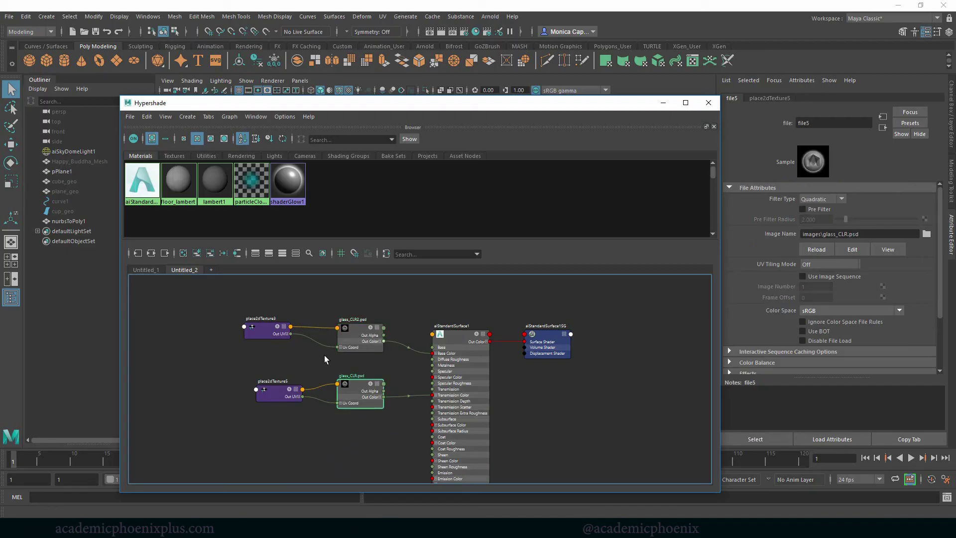
{"action": "left_click_drag", "start_coordinate": [822, 83], "coordinate": [955, 122]}
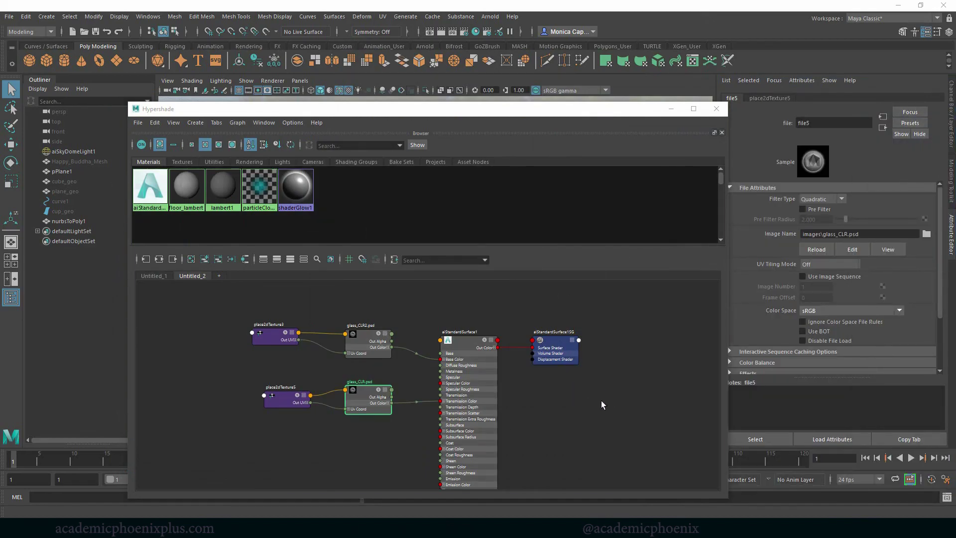
{"action": "right_click_drag", "start_coordinate": [602, 401], "coordinate": [476, 365], "text": "alt"}
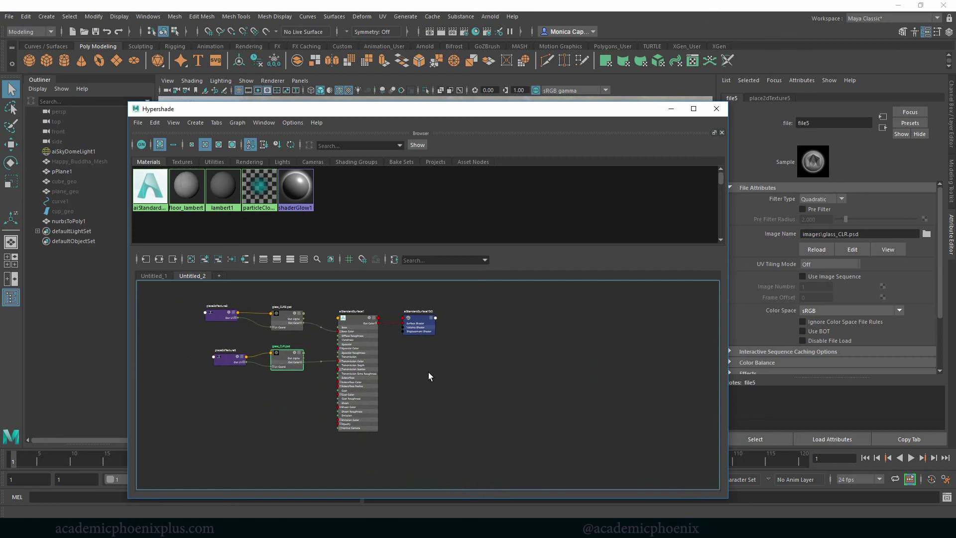
{"action": "left_click", "coordinate": [476, 395]}
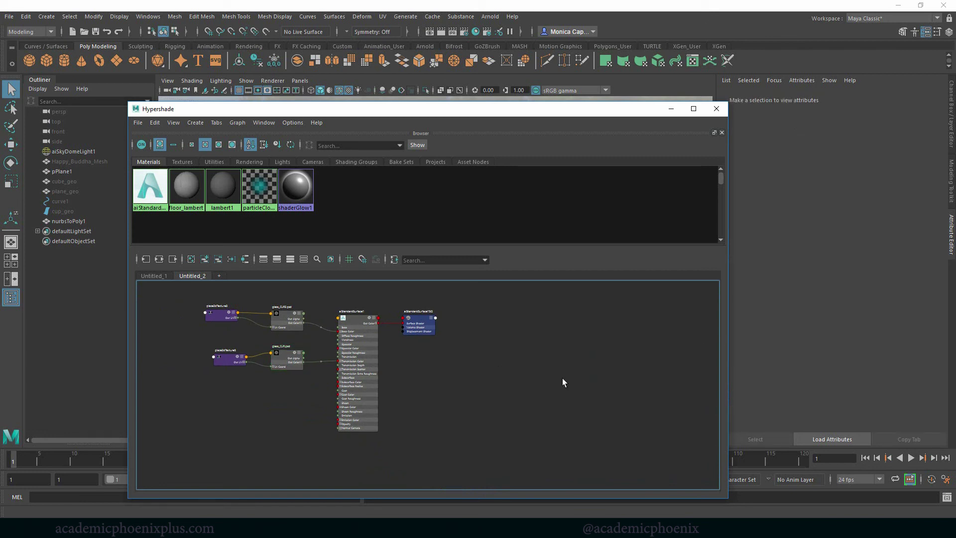
Create an aiMixShader node with the 'aimix' search and move it up-left.
{"action": "key", "text": "Tab"}
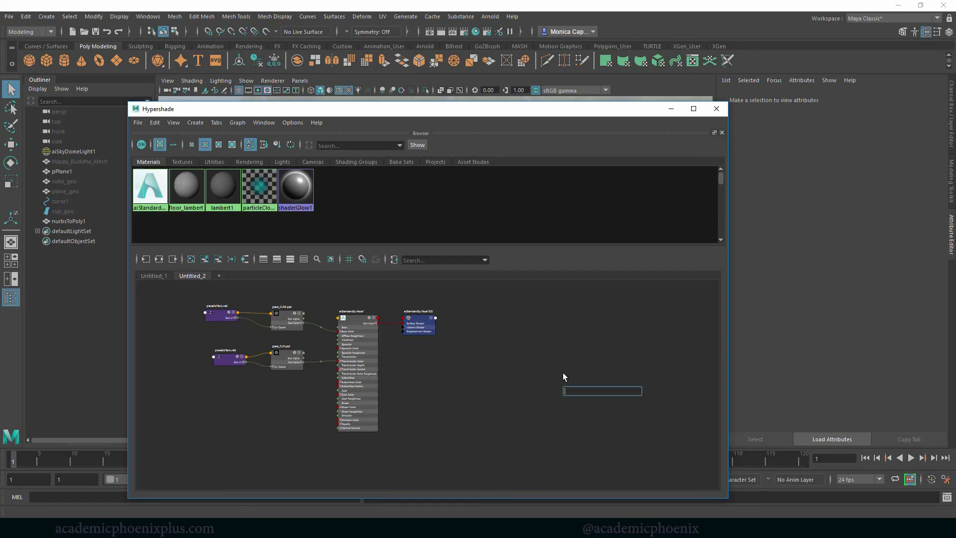
{"action": "type", "text": "ai"}
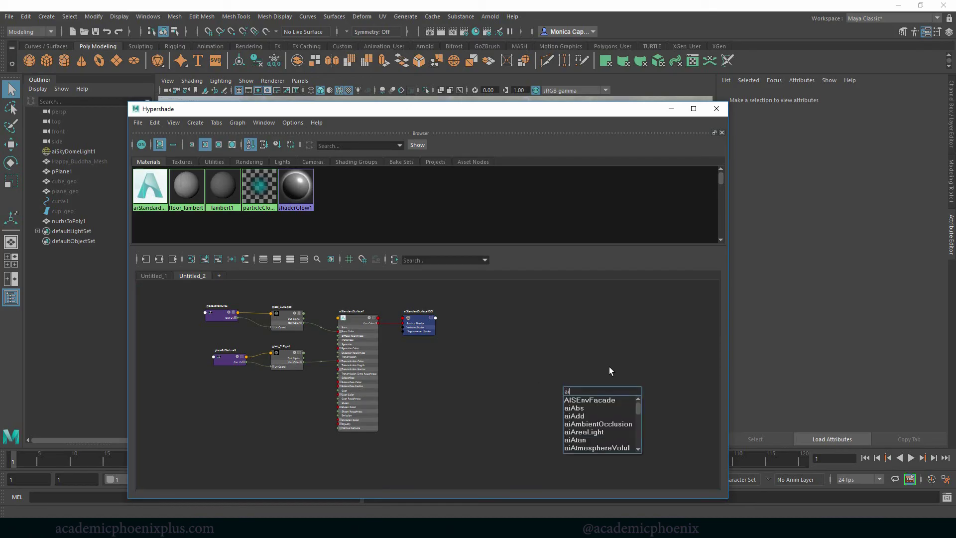
{"action": "type", "text": "mi"}
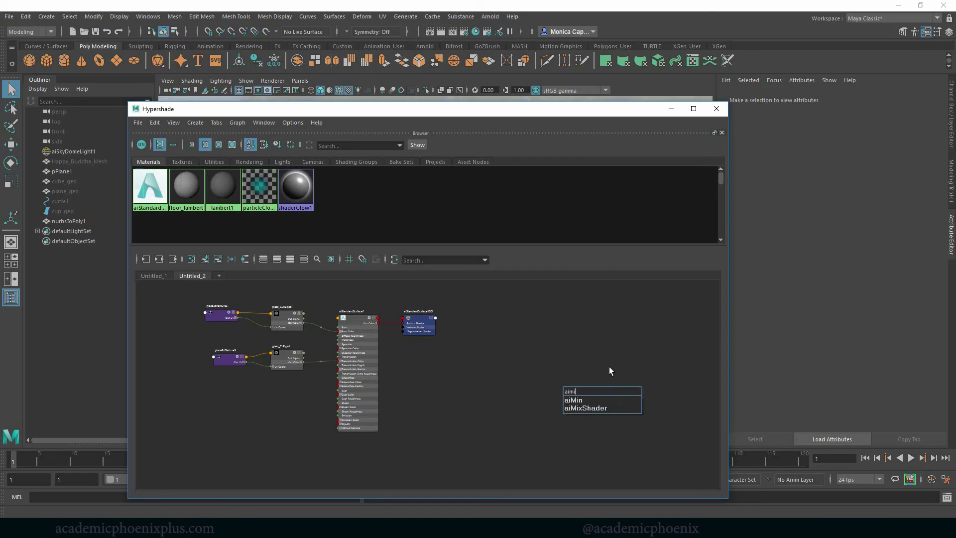
{"action": "type", "text": "x"}
{"action": "key", "text": "Down"}
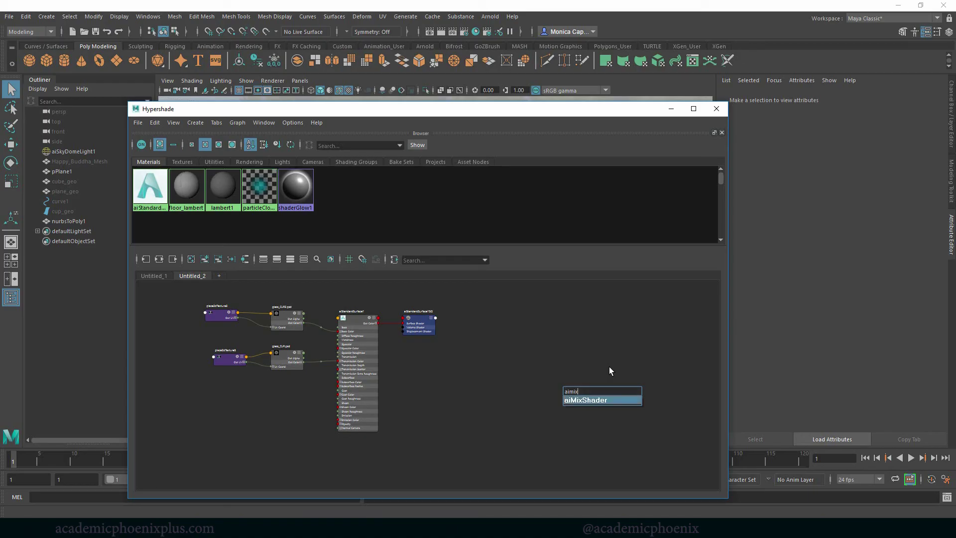
{"action": "key", "text": "Return"}
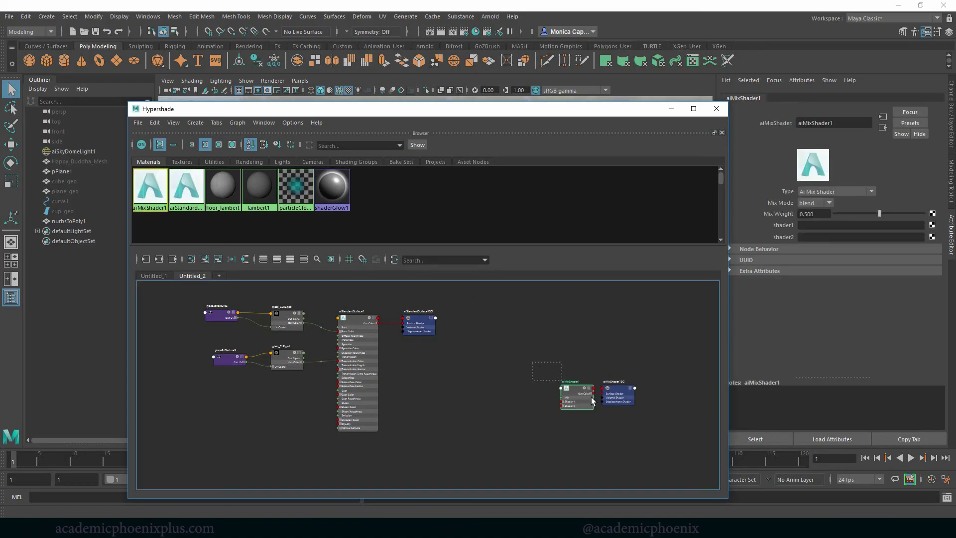
{"action": "left_click_drag", "start_coordinate": [592, 397], "coordinate": [523, 324]}
Select the old aiStandardSurface1, place2dTexture and file texture nodes.
{"action": "mouse_move", "coordinate": [368, 354]}
{"action": "left_mouse_down"}
{"action": "mouse_move", "coordinate": [372, 369]}
{"action": "mouse_move", "coordinate": [368, 348]}
{"action": "left_mouse_up"}
{"action": "left_click_drag", "start_coordinate": [176, 292], "coordinate": [260, 372]}
{"action": "left_click_drag", "start_coordinate": [365, 449], "coordinate": [202, 330]}
{"action": "left_click_drag", "start_coordinate": [459, 404], "coordinate": [176, 296]}
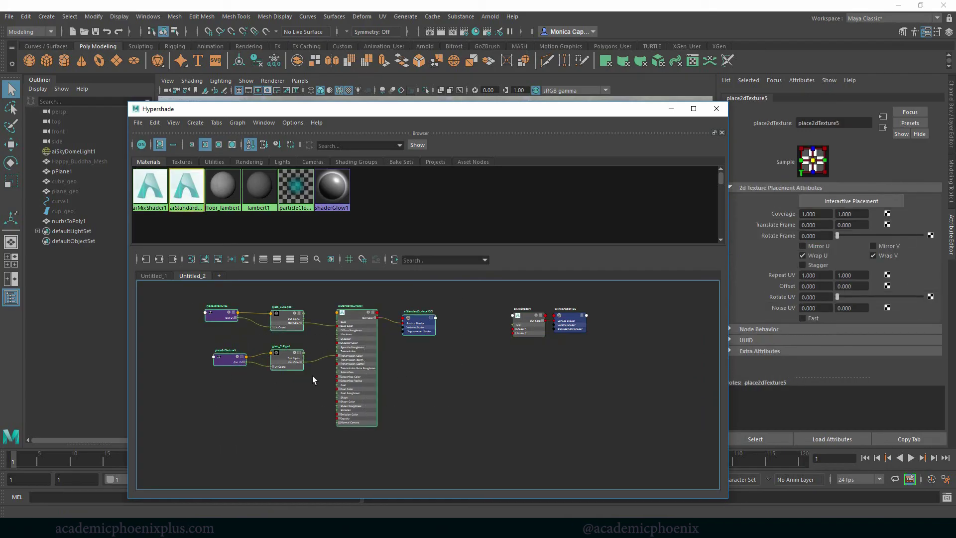
Delete the old texture network and create a new aiStandardSurface shader.
{"action": "key", "text": "Delete"}
{"action": "key", "text": "Tab"}
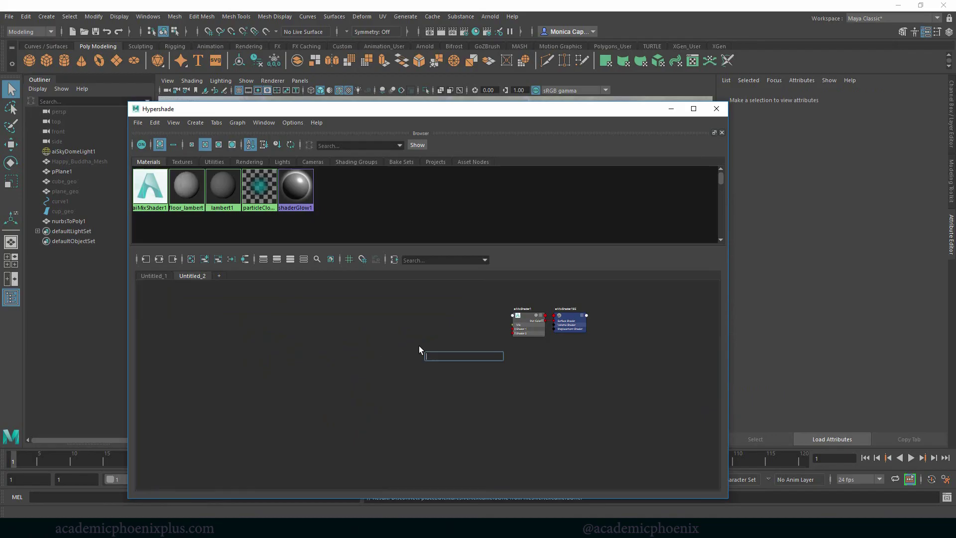
{"action": "type", "text": "aista"}
{"action": "left_click", "coordinate": [440, 373]}
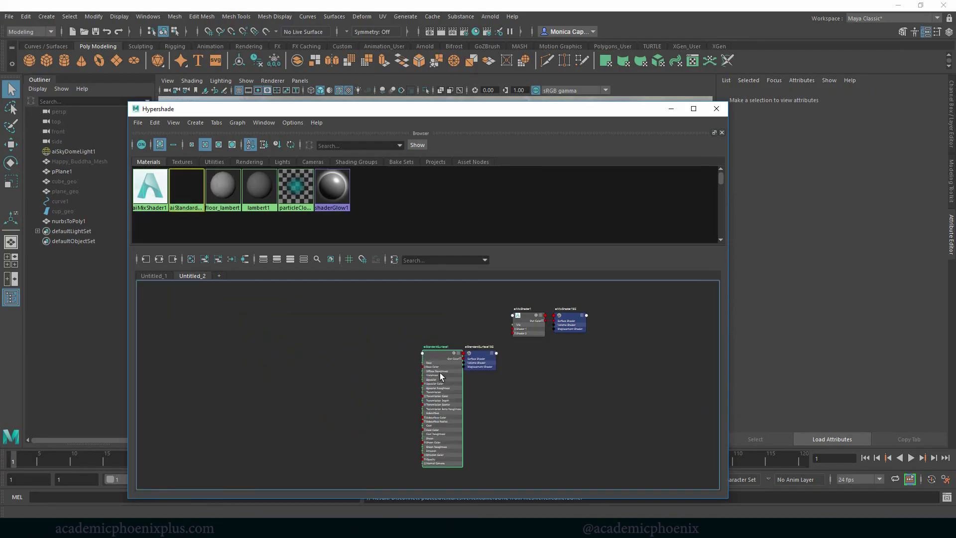
Replace the new shader's settings with the Glass preset and arrange it with its shading group.
{"action": "left_click", "coordinate": [904, 124]}
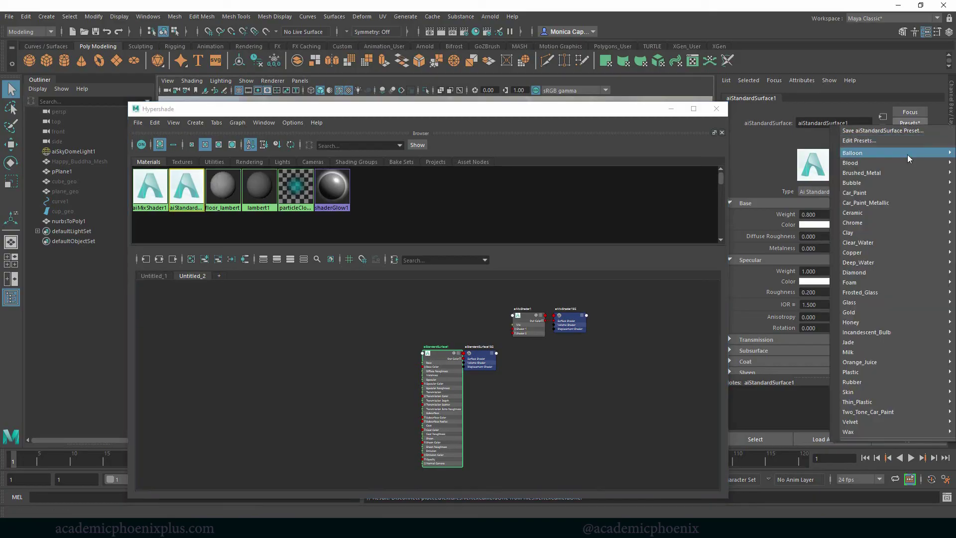
{"action": "mouse_move", "coordinate": [891, 309]}
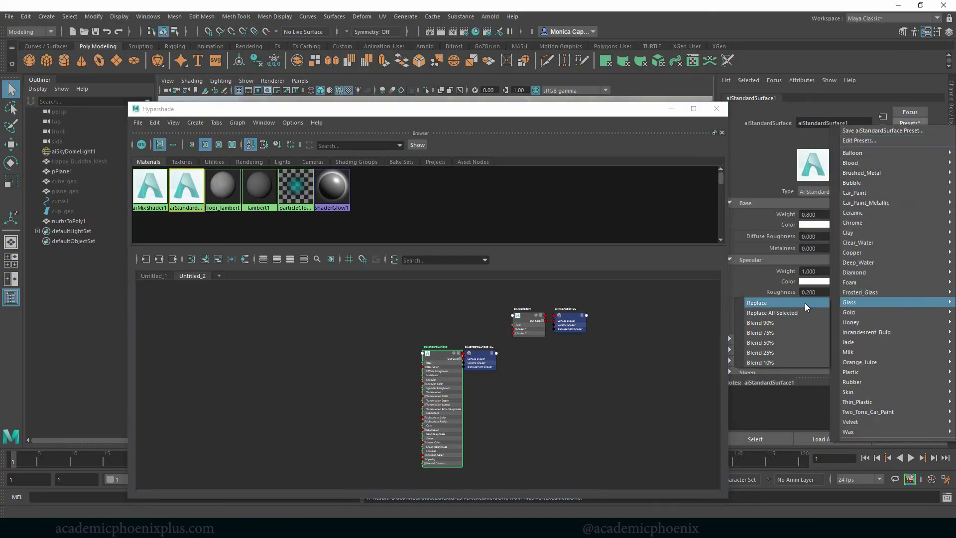
{"action": "left_click", "coordinate": [757, 323]}
{"action": "left_click_drag", "start_coordinate": [430, 374], "coordinate": [384, 354]}
{"action": "left_click_drag", "start_coordinate": [374, 316], "coordinate": [486, 376]}
{"action": "left_click_drag", "start_coordinate": [403, 350], "coordinate": [385, 324]}
{"action": "left_click_drag", "start_coordinate": [459, 332], "coordinate": [459, 314]}
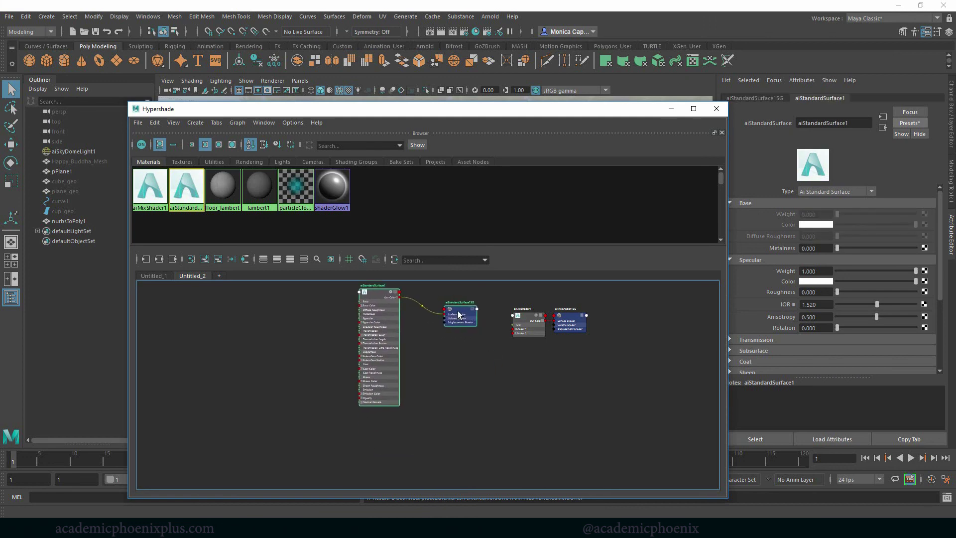
Assign the new glass shader to the goblet and start an Arnold render.
{"action": "left_click_drag", "start_coordinate": [491, 116], "coordinate": [846, 137]}
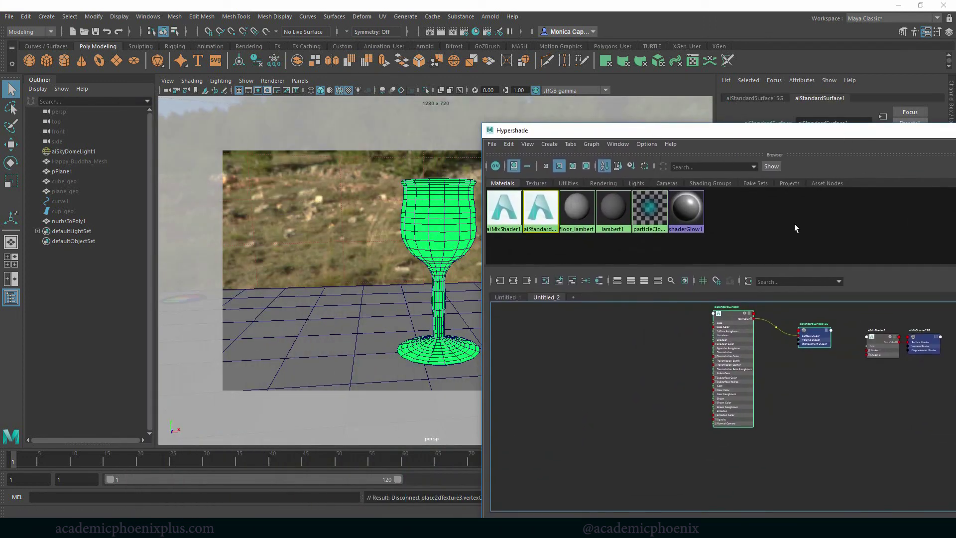
{"action": "middle_click_drag", "start_coordinate": [463, 246], "coordinate": [462, 245]}
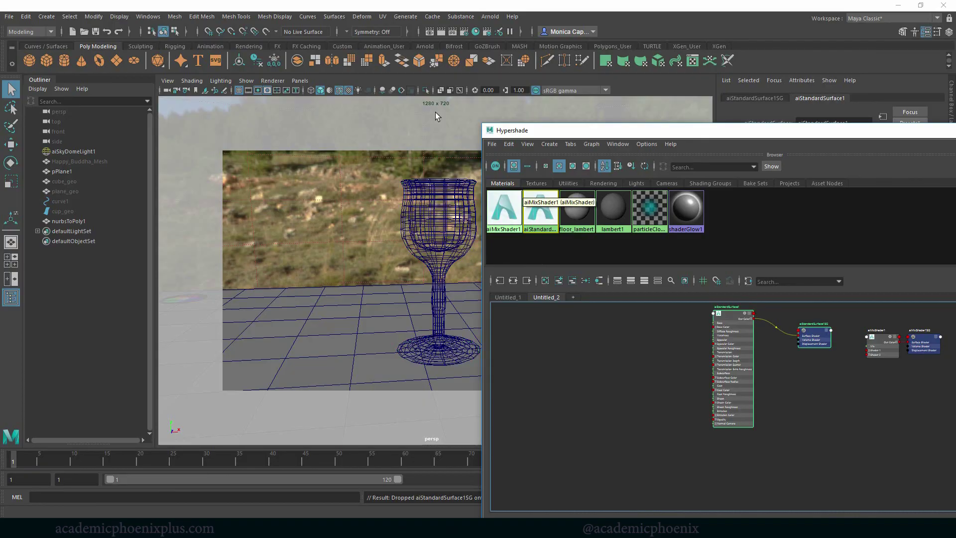
{"action": "left_click", "coordinate": [490, 17]}
{"action": "left_click", "coordinate": [504, 33]}
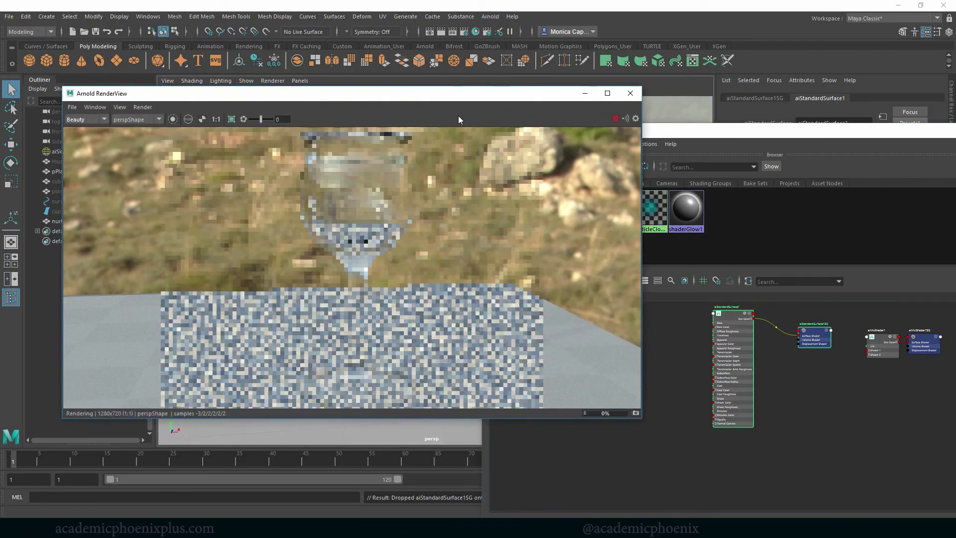
Set Specular Roughness to 0.090 and transmission IOR to 1.831 while checking the render.
{"action": "left_click_drag", "start_coordinate": [741, 138], "coordinate": [332, 112]}
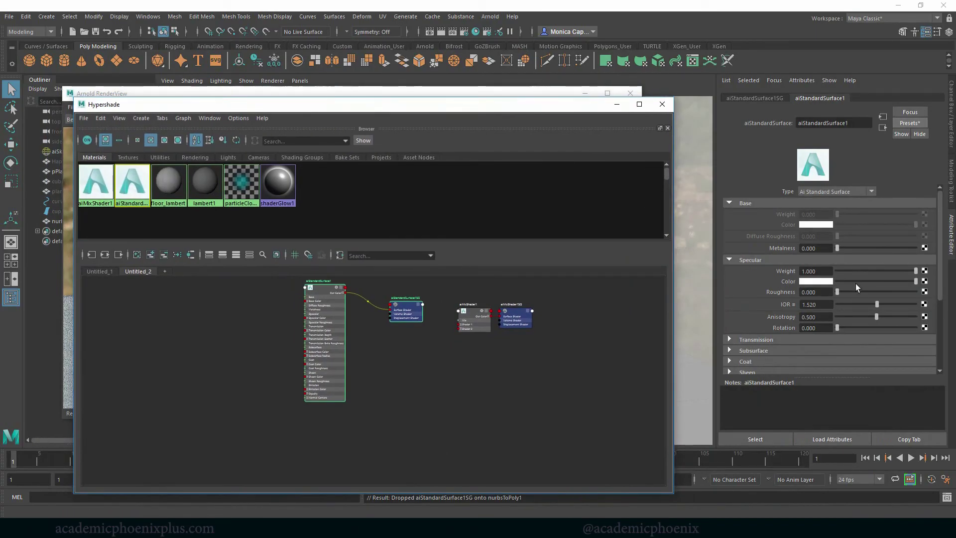
{"action": "left_click", "coordinate": [843, 291]}
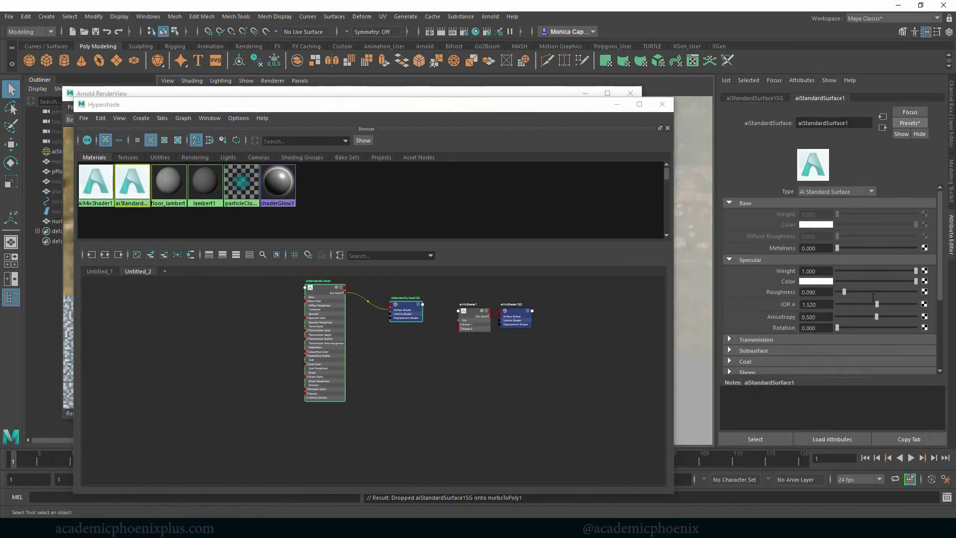
{"action": "left_click", "coordinate": [777, 340]}
{"action": "scroll", "coordinate": [814, 262], "scroll_direction": "down", "scroll_amount": 1}
{"action": "left_click_drag", "start_coordinate": [471, 111], "coordinate": [456, 325]}
{"action": "left_click_drag", "start_coordinate": [879, 274], "coordinate": [885, 275]}
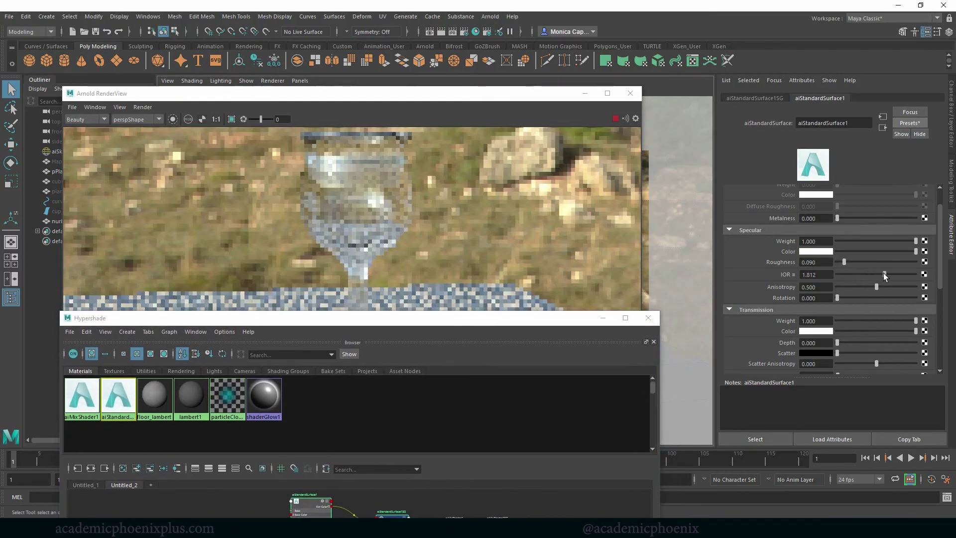
{"action": "left_click_drag", "start_coordinate": [528, 306], "coordinate": [563, 111]}
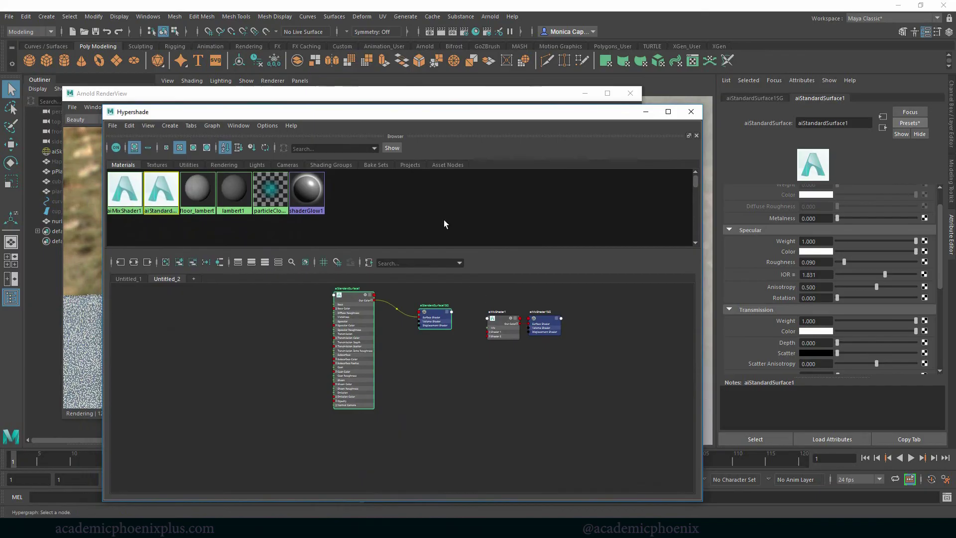
{"action": "left_click", "coordinate": [392, 94]}
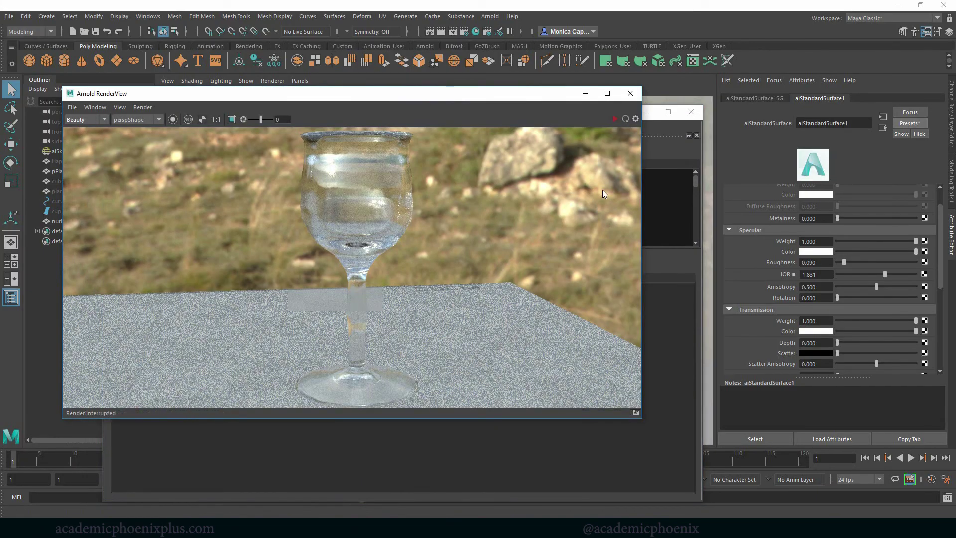
{"action": "left_click", "coordinate": [423, 441]}
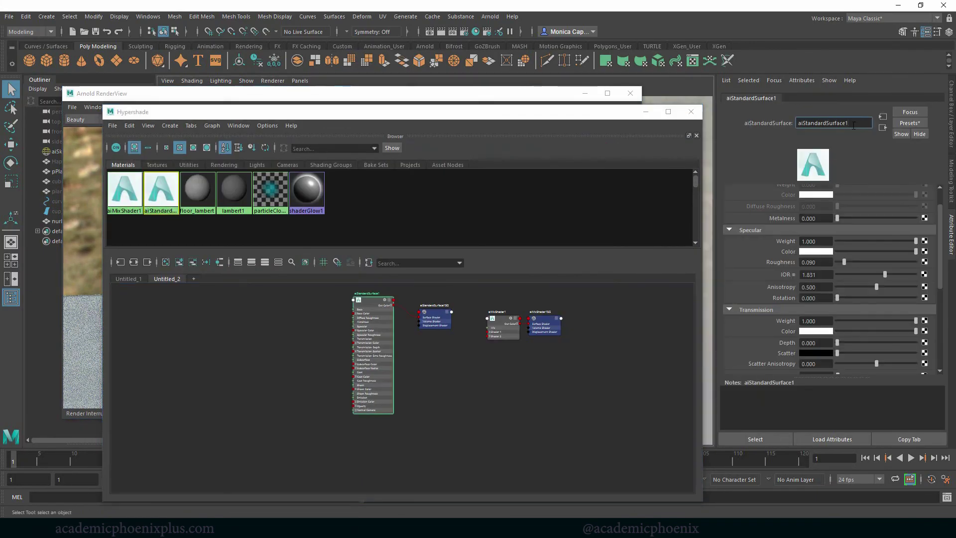
Rename aiStandardSurface1 to Glass_aiStandardSurface.
{"action": "key", "text": "BackSpace"}
{"action": "type", "text": "Glass_"}
{"action": "key", "text": "Return"}
{"action": "left_click", "coordinate": [225, 343]}
Create a second aiStandardSurface node with the 'aist' search and select its name field.
{"action": "key", "text": "Tab"}
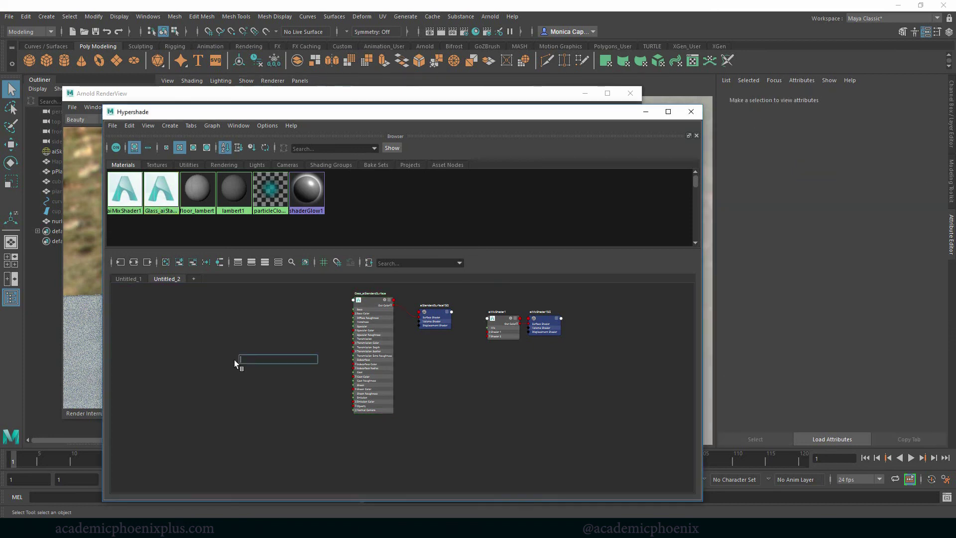
{"action": "type", "text": "aist"}
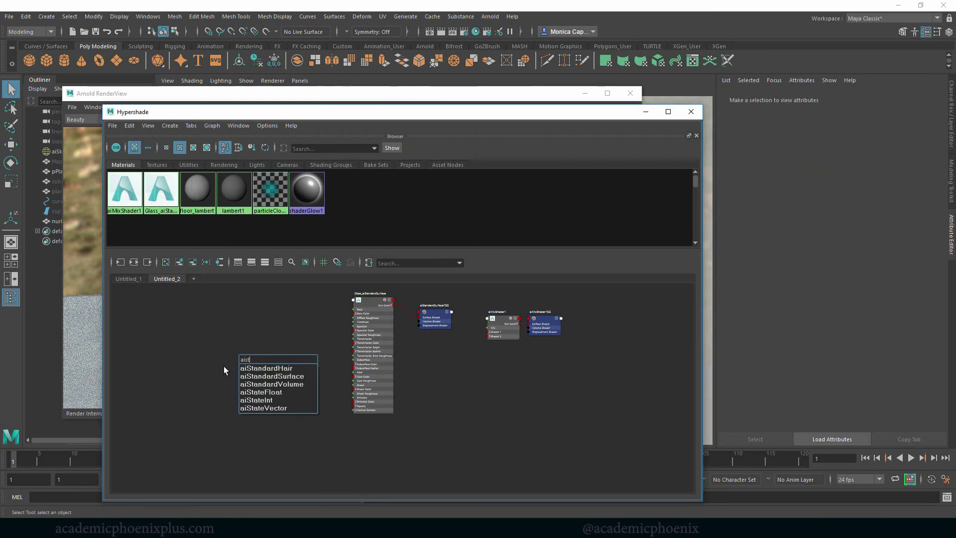
{"action": "key", "text": "Down"}
{"action": "key", "text": "Return"}
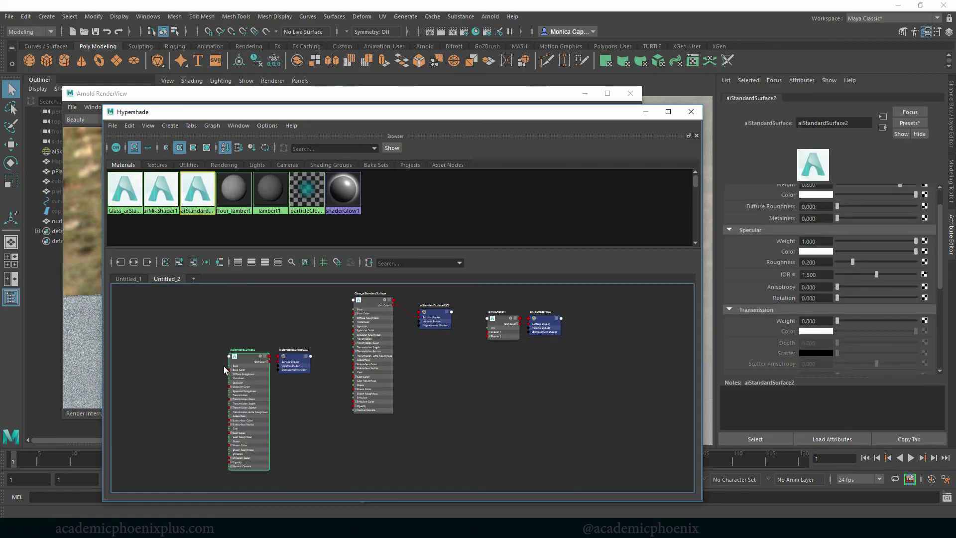
{"action": "left_click", "coordinate": [853, 124]}
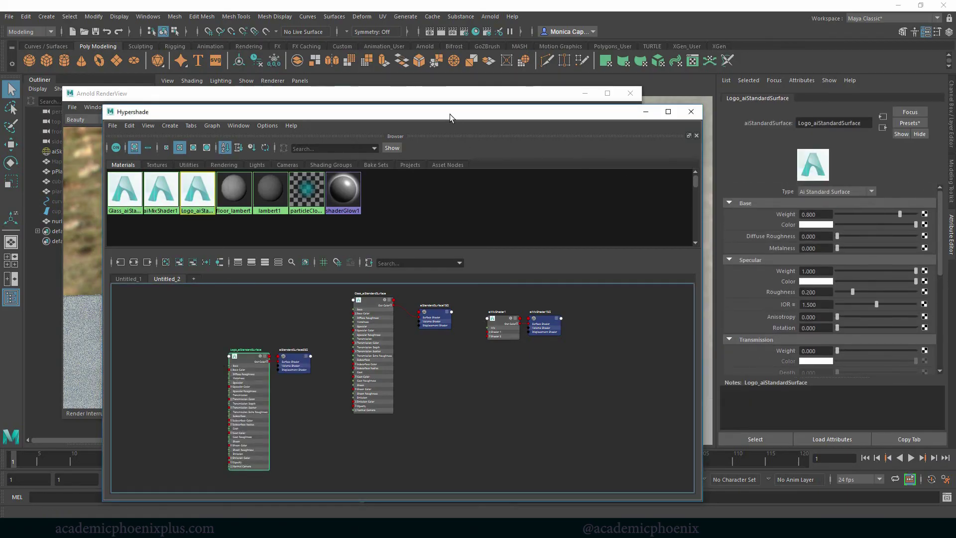
Close the Hypershade and Arnold RenderView windows and switch to the Texturing workspace.
{"action": "double_click", "coordinate": [450, 112]}
{"action": "left_click", "coordinate": [921, 5]}
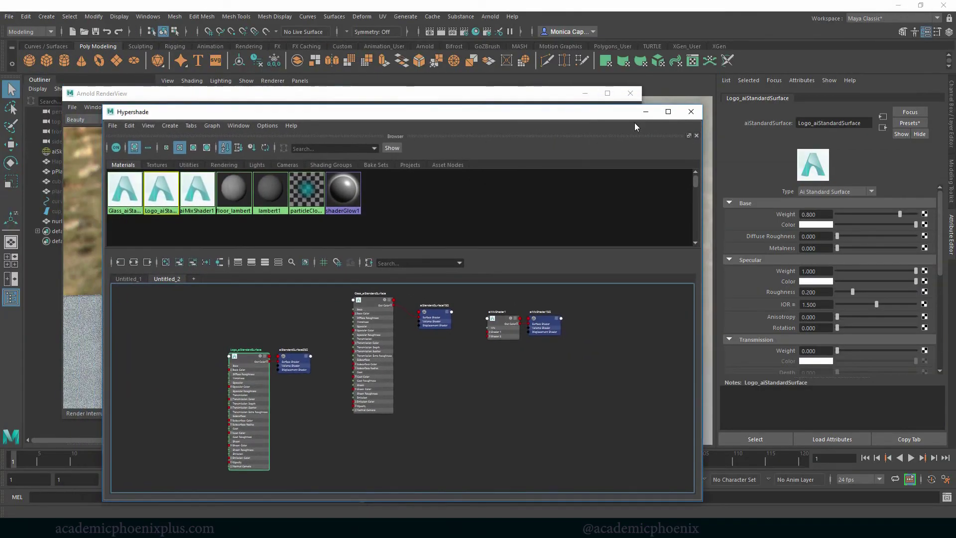
{"action": "left_click_drag", "start_coordinate": [554, 113], "coordinate": [568, 136]}
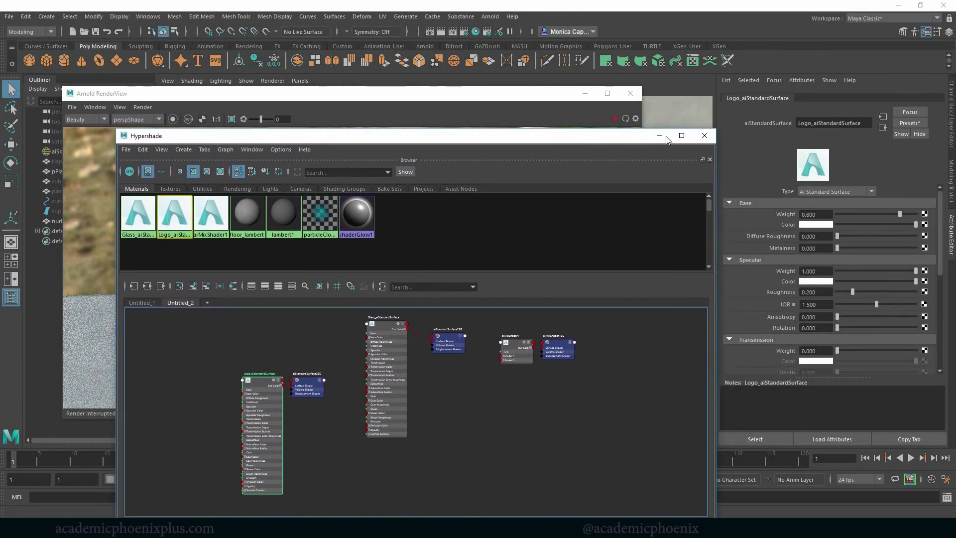
{"action": "left_click", "coordinate": [706, 135]}
{"action": "left_click", "coordinate": [630, 93]}
{"action": "left_click", "coordinate": [865, 18]}
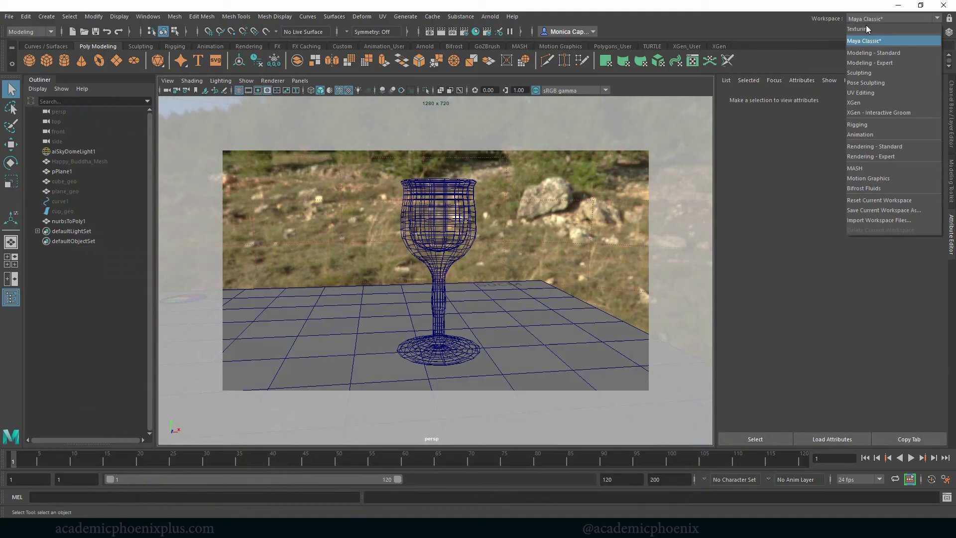
{"action": "left_click", "coordinate": [886, 29]}
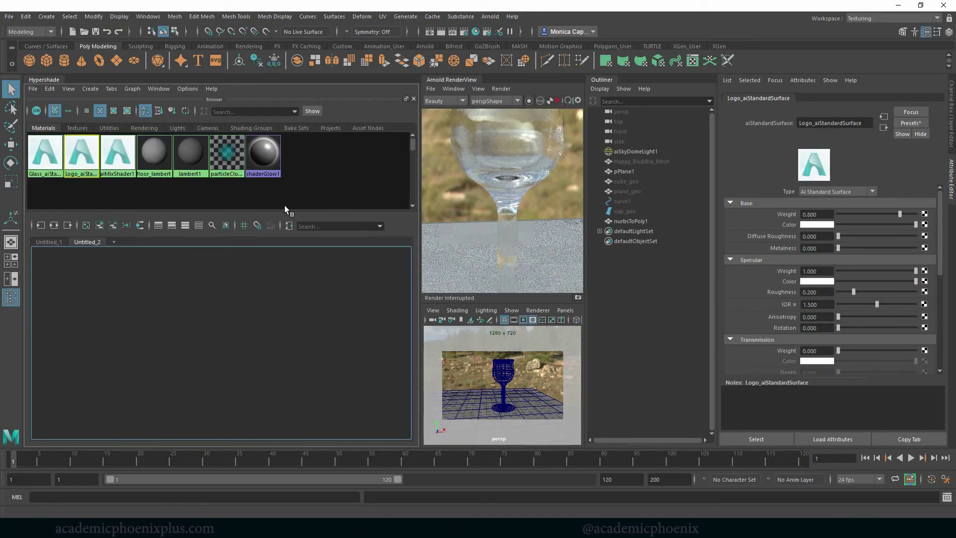
Zoom and pan the docked RenderView until the whole glass is framed.
{"action": "right_click_drag", "start_coordinate": [517, 176], "coordinate": [433, 161], "text": "alt"}
{"action": "right_click_drag", "start_coordinate": [546, 168], "coordinate": [403, 143], "text": "alt"}
{"action": "middle_click_drag", "start_coordinate": [528, 165], "coordinate": [516, 185], "text": "alt"}
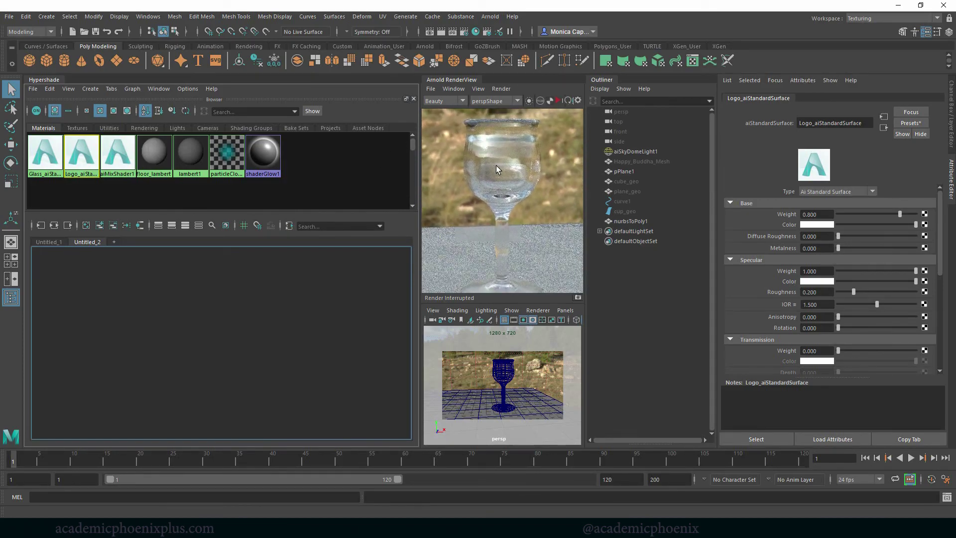
{"action": "right_click_drag", "start_coordinate": [547, 183], "coordinate": [613, 167], "text": "alt"}
{"action": "right_click_drag", "start_coordinate": [459, 126], "coordinate": [509, 156], "text": "alt"}
{"action": "middle_click_drag", "start_coordinate": [510, 159], "coordinate": [522, 161]}
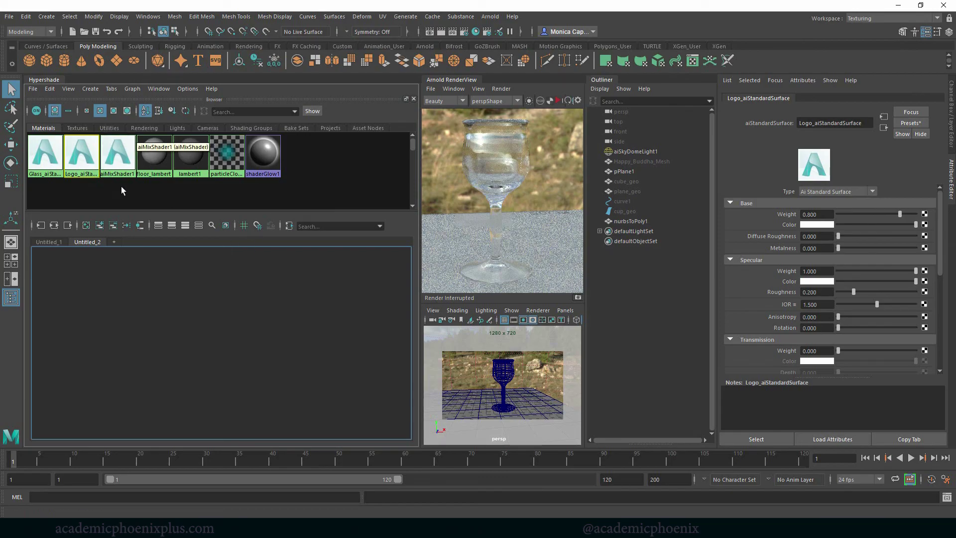
Graph input and output connections for the Glass, Logo and mix shaders.
{"action": "left_click_drag", "start_coordinate": [121, 188], "coordinate": [58, 164]}
{"action": "middle_click_drag", "start_coordinate": [56, 158], "coordinate": [68, 178]}
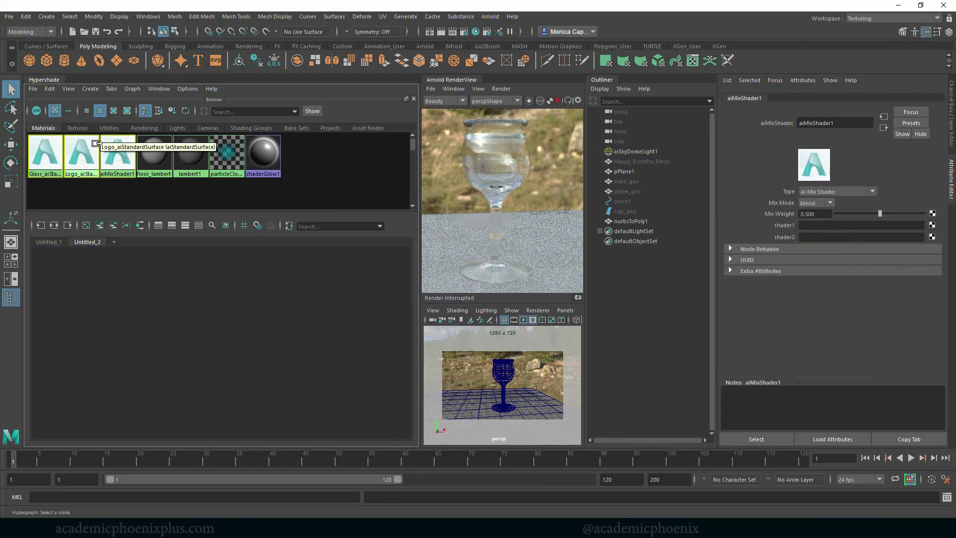
{"action": "left_click", "coordinate": [55, 226]}
{"action": "left_click", "coordinate": [253, 309]}
{"action": "right_click_drag", "start_coordinate": [252, 309], "coordinate": [351, 324], "text": "alt"}
{"action": "middle_click_drag", "start_coordinate": [237, 271], "coordinate": [284, 369], "text": "alt"}
{"action": "right_click_drag", "start_coordinate": [284, 370], "coordinate": [239, 355], "text": "alt"}
{"action": "mouse_move", "coordinate": [347, 430]}
{"action": "middle_mouse_down", "text": "alt"}
{"action": "mouse_move", "coordinate": [271, 342]}
{"action": "mouse_move", "coordinate": [279, 291]}
{"action": "middle_mouse_up", "text": "alt"}
Move the aiMixShader1 nodes up and right, then select Logo_aiStandardSurface.
{"action": "left_click_drag", "start_coordinate": [127, 375], "coordinate": [242, 400]}
{"action": "left_click_drag", "start_coordinate": [172, 382], "coordinate": [261, 266]}
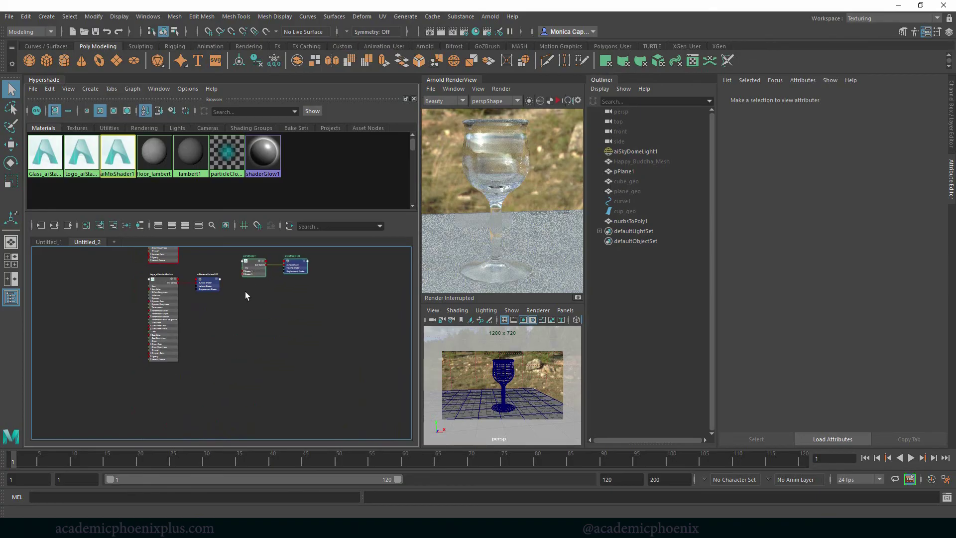
{"action": "middle_click_drag", "start_coordinate": [232, 309], "coordinate": [220, 399], "text": "alt"}
{"action": "right_click_drag", "start_coordinate": [222, 388], "coordinate": [266, 346], "text": "alt"}
{"action": "scroll", "coordinate": [239, 326], "scroll_direction": "up", "scroll_amount": 1}
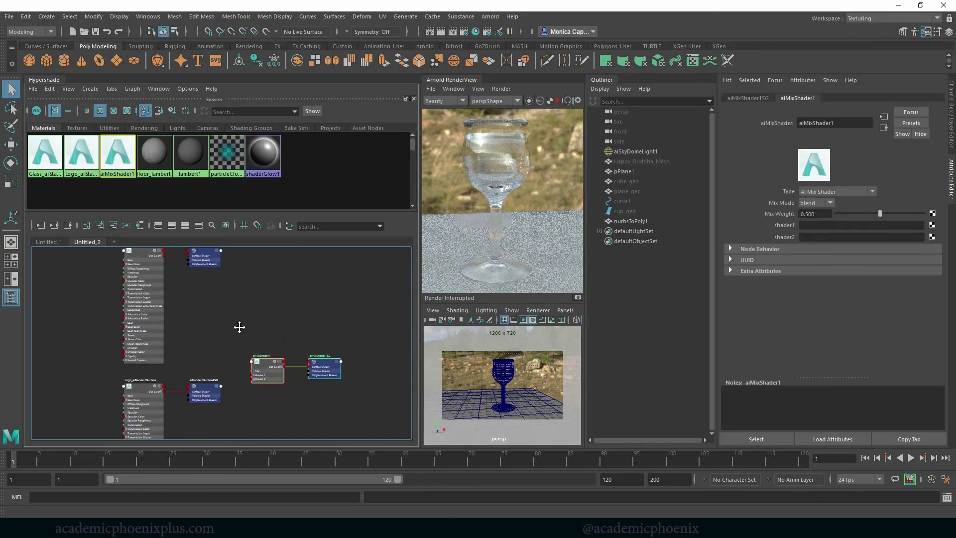
{"action": "left_click", "coordinate": [145, 399]}
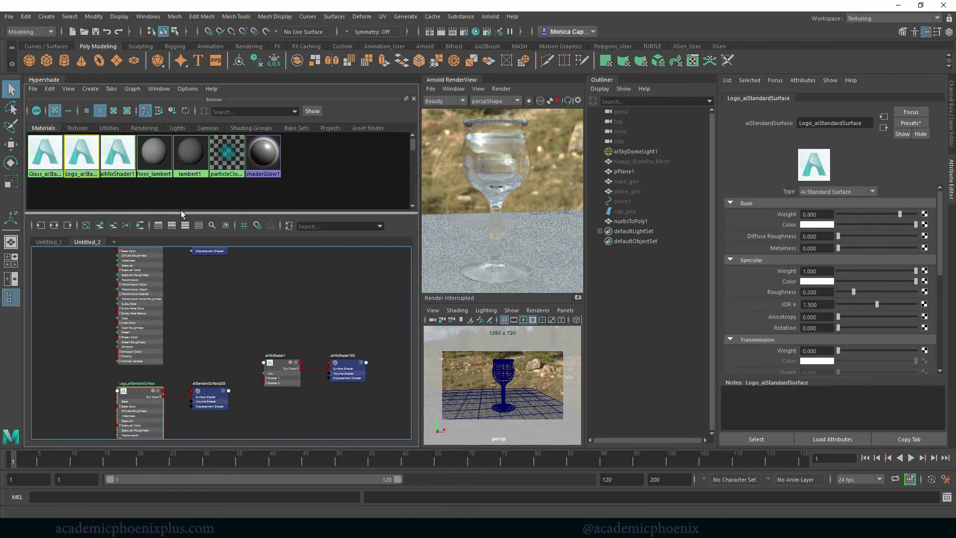
Hide the shader browser and drag Logo_aiStandardSurface onto the goblet mesh.
{"action": "left_click_drag", "start_coordinate": [416, 100], "coordinate": [414, 99]}
{"action": "left_click", "coordinate": [413, 98]}
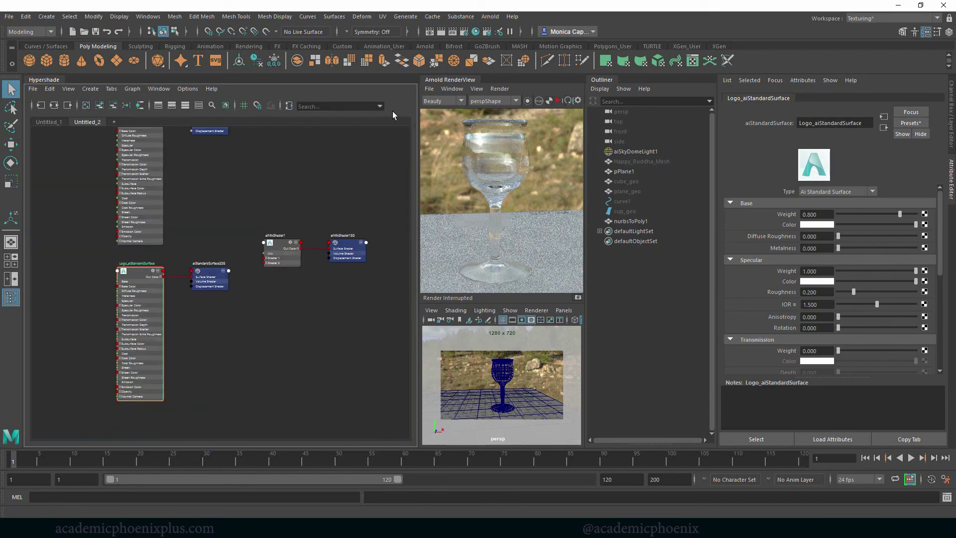
{"action": "right_click_drag", "start_coordinate": [290, 211], "coordinate": [313, 211], "text": "alt"}
{"action": "middle_click_drag", "start_coordinate": [245, 184], "coordinate": [268, 258], "text": "alt"}
{"action": "right_click_drag", "start_coordinate": [262, 240], "coordinate": [247, 238], "text": "alt"}
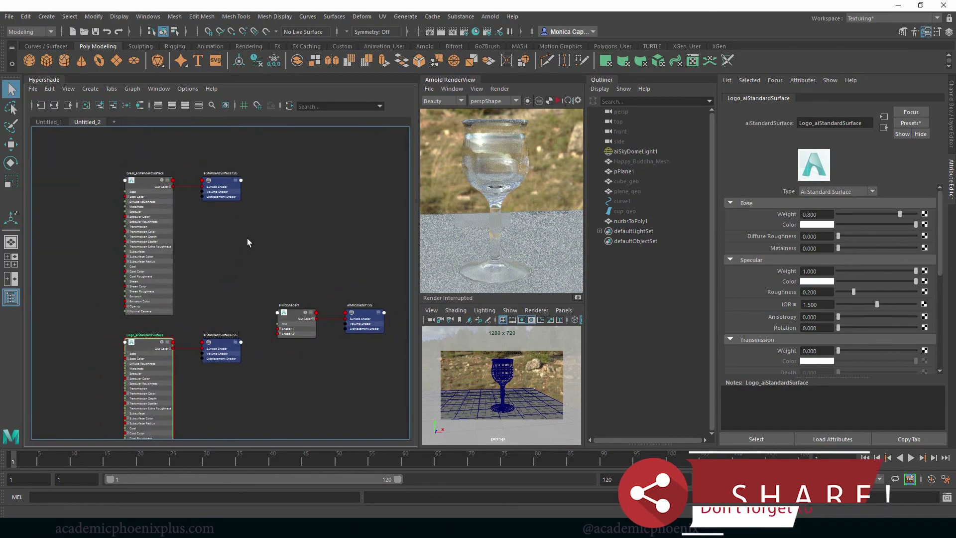
{"action": "middle_click_drag", "start_coordinate": [146, 341], "coordinate": [507, 377]}
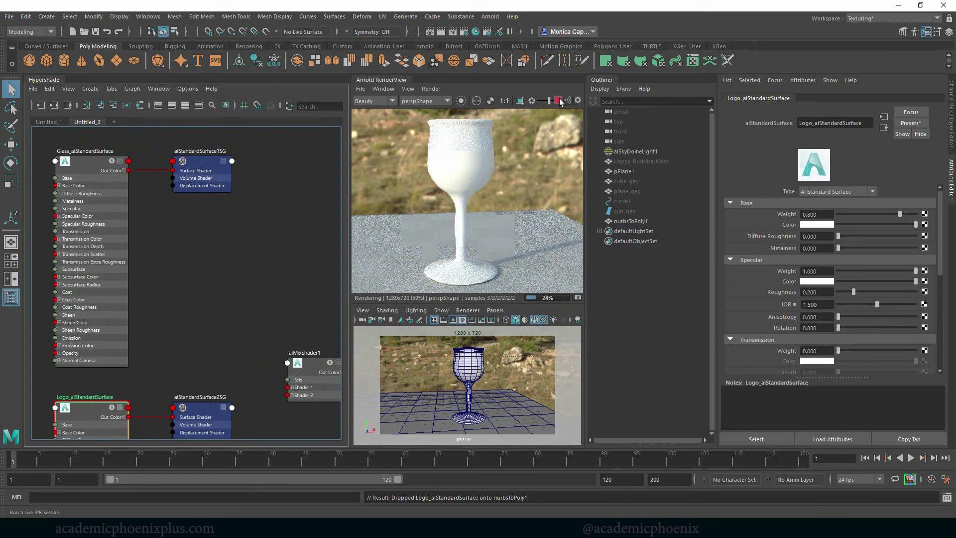
Stop the IPR render and map a file texture loading glass_CLR2.psd to Logo_aiStandardSurface's Base Color.
{"action": "left_click", "coordinate": [558, 100]}
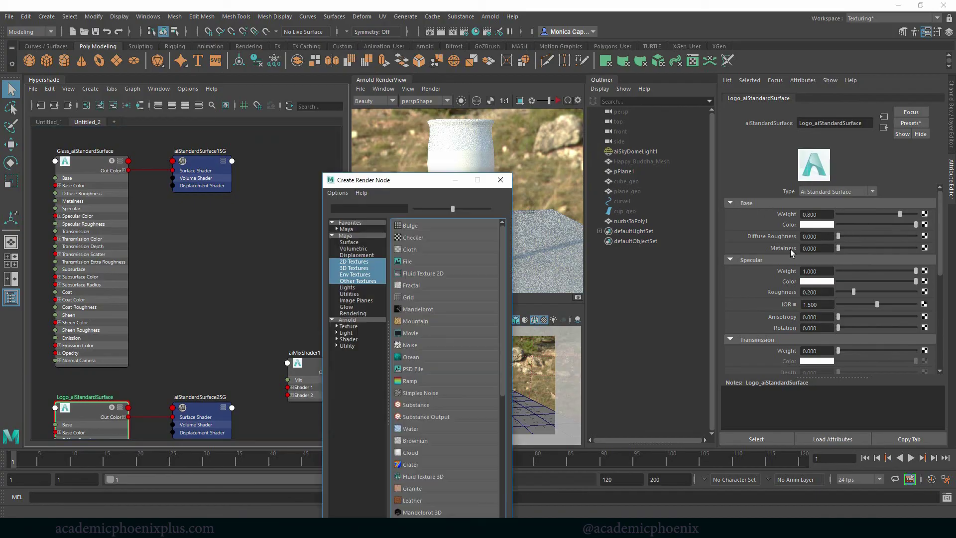
{"action": "left_click", "coordinate": [924, 225]}
{"action": "left_click", "coordinate": [441, 264]}
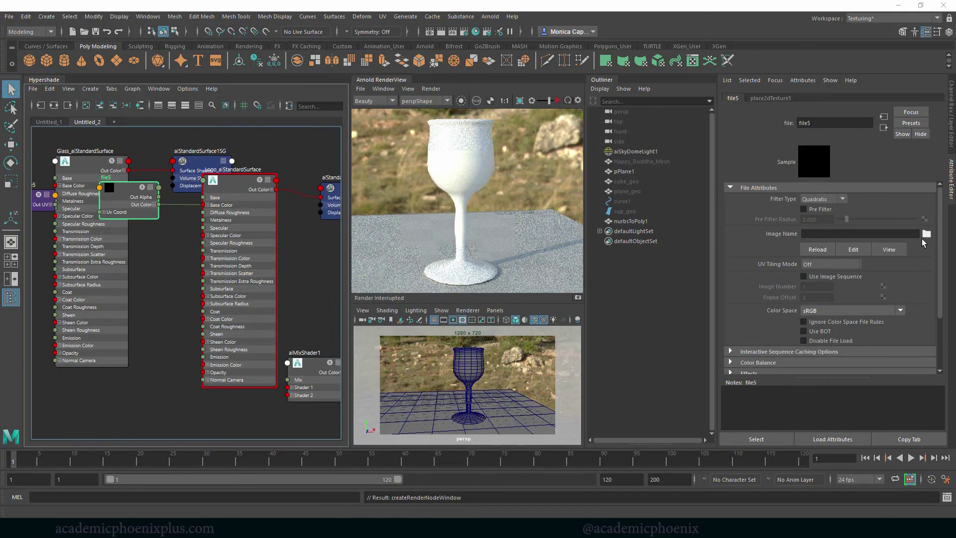
{"action": "left_click", "coordinate": [927, 233]}
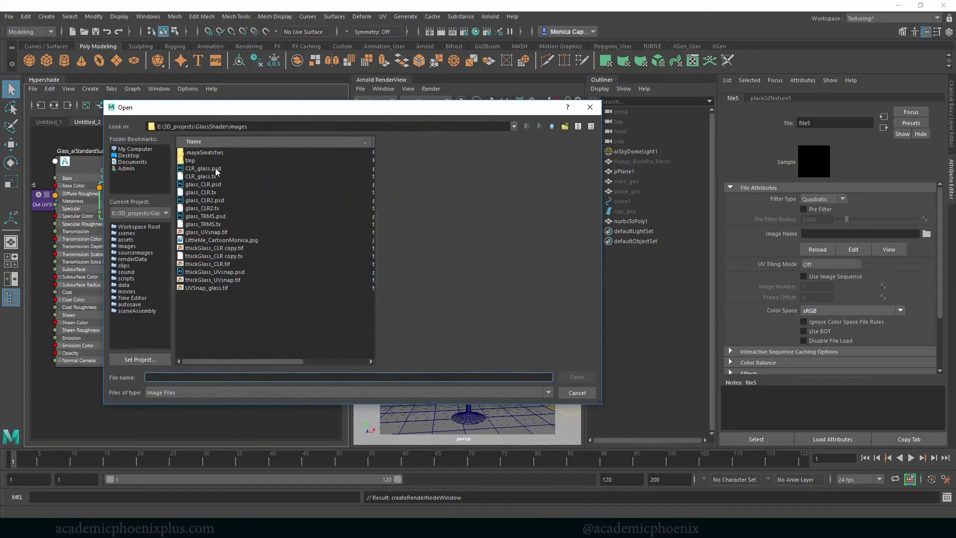
{"action": "left_click", "coordinate": [213, 201]}
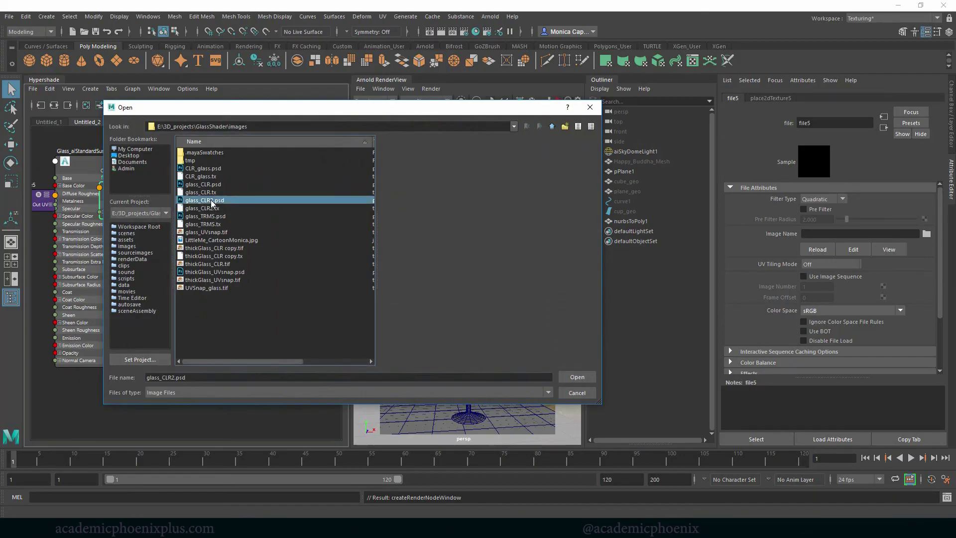
{"action": "double_click", "coordinate": [213, 201]}
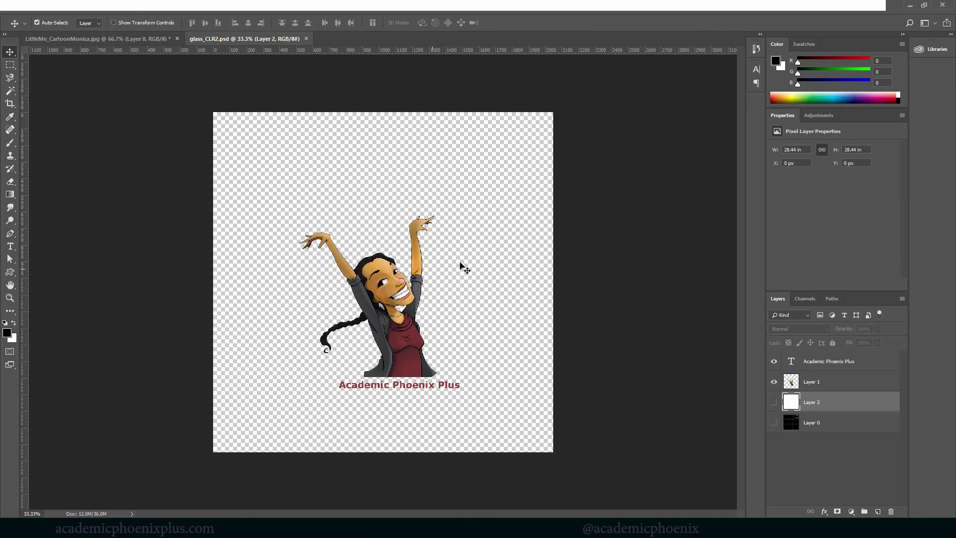
Check the Channels and Layers panels of glass_CLR2.psd, then minimize Photoshop to return to Maya.
{"action": "left_click", "coordinate": [800, 301]}
{"action": "left_click", "coordinate": [778, 300]}
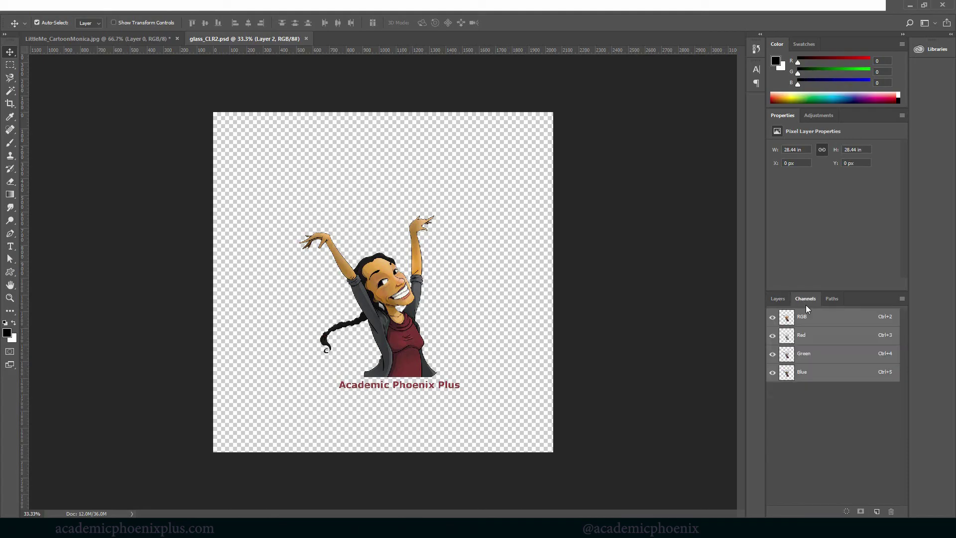
{"action": "left_click", "coordinate": [778, 299]}
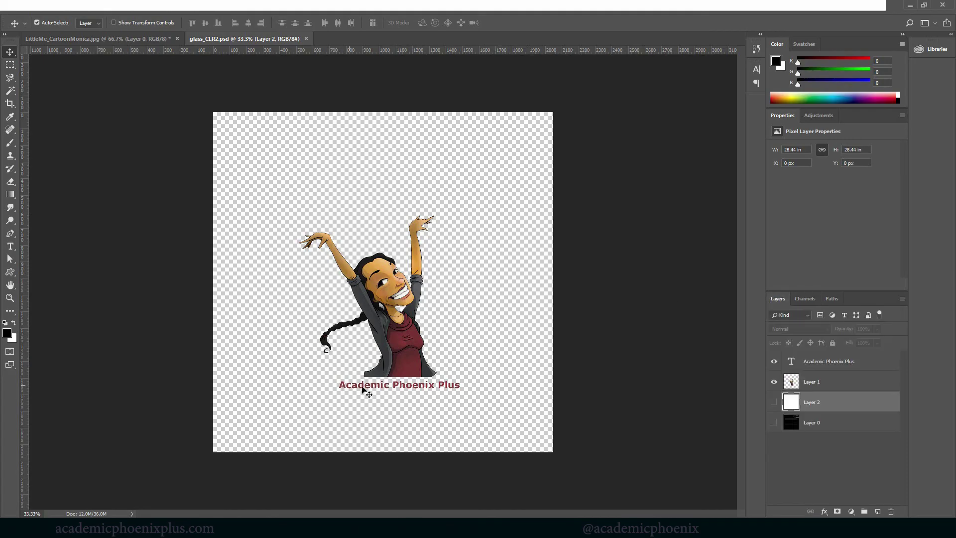
{"action": "left_click", "coordinate": [910, 6]}
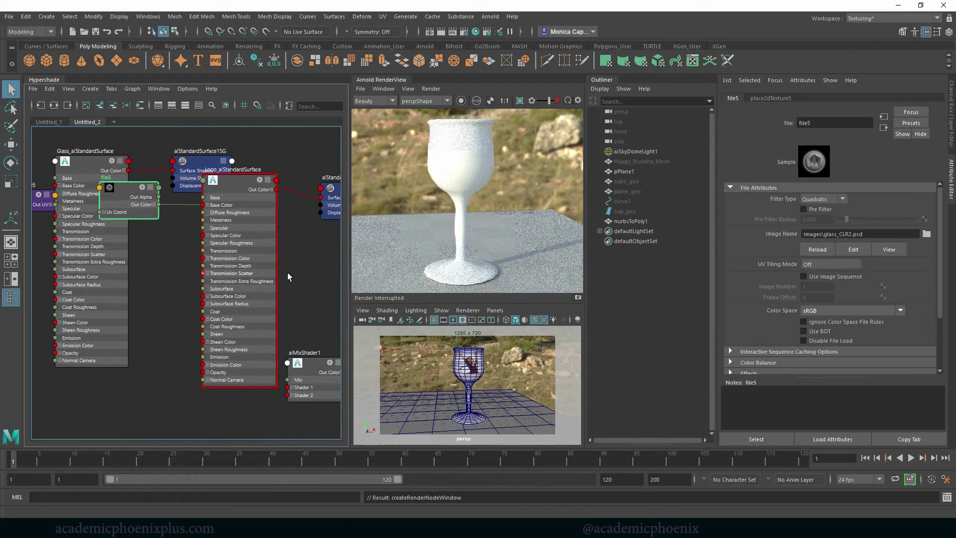
Reposition the Logo and file5 nodes and collapse both shaders to their connected attributes.
{"action": "scroll", "coordinate": [290, 274], "scroll_direction": "down", "scroll_amount": 2}
{"action": "left_click_drag", "start_coordinate": [248, 225], "coordinate": [258, 281]}
{"action": "left_click_drag", "start_coordinate": [161, 207], "coordinate": [188, 269]}
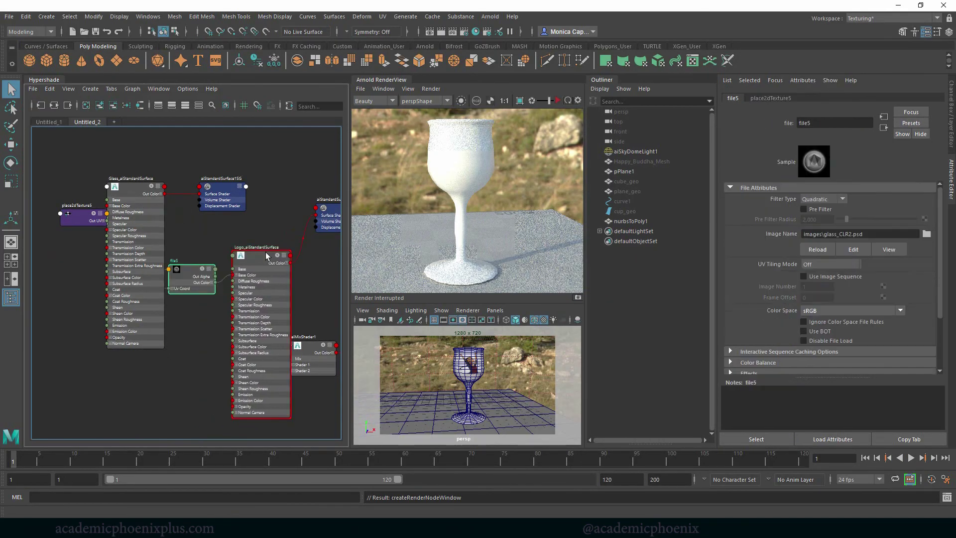
{"action": "mouse_move", "coordinate": [264, 294]}
{"action": "left_mouse_down"}
{"action": "mouse_move", "coordinate": [235, 291]}
{"action": "mouse_move", "coordinate": [259, 285]}
{"action": "left_mouse_up"}
{"action": "left_click", "coordinate": [143, 214], "text": "shift"}
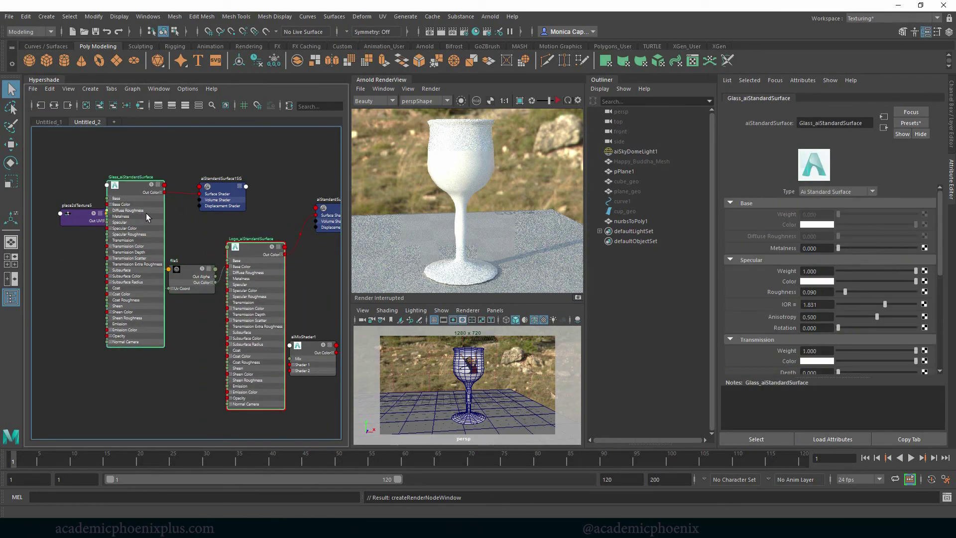
{"action": "key", "text": "2"}
{"action": "left_click_drag", "start_coordinate": [89, 216], "coordinate": [79, 234]}
Expand Logo_aiStandardSurface to show all its inputs and place file5 beside place2dTexture5.
{"action": "left_click", "coordinate": [280, 253]}
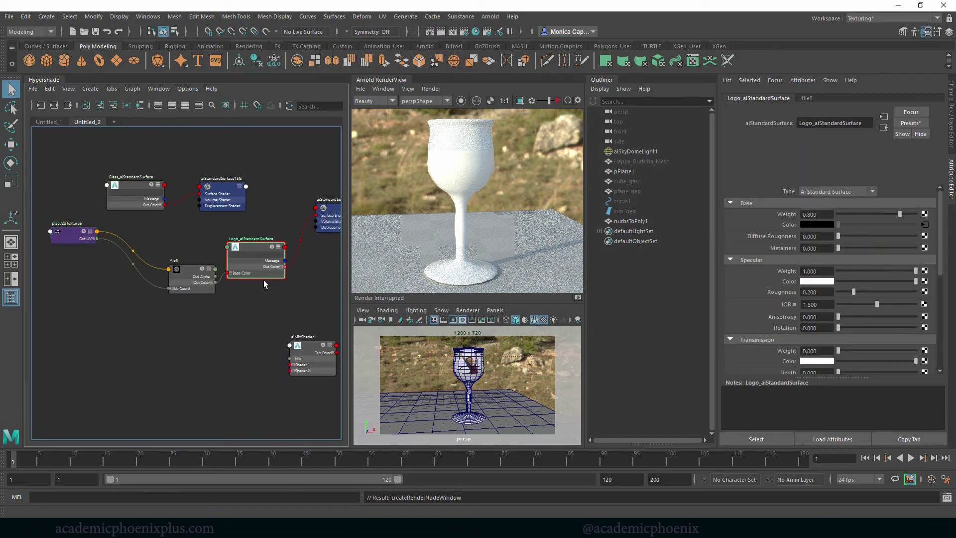
{"action": "left_click_drag", "start_coordinate": [186, 280], "coordinate": [176, 261]}
{"action": "left_click", "coordinate": [261, 261]}
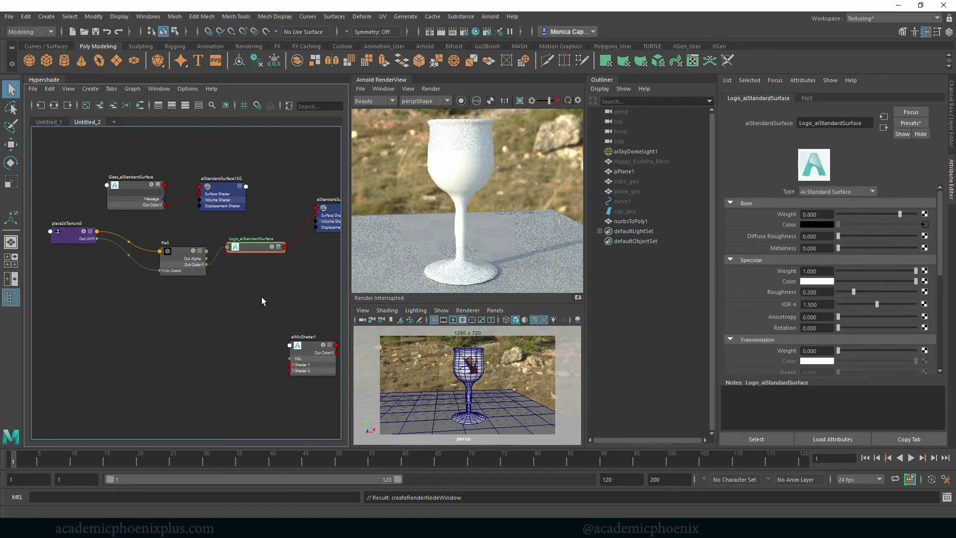
{"action": "key", "text": "3"}
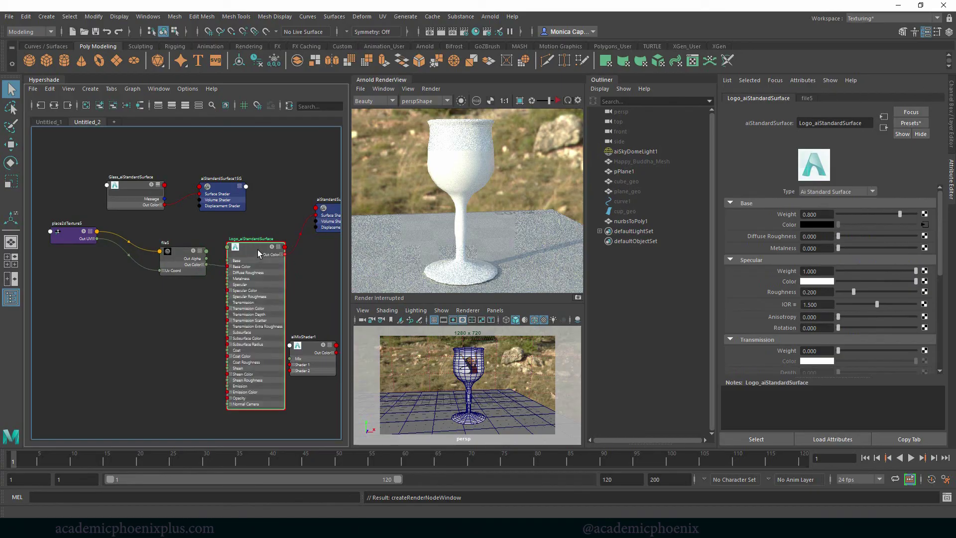
{"action": "left_click_drag", "start_coordinate": [258, 254], "coordinate": [245, 270]}
{"action": "left_click_drag", "start_coordinate": [182, 252], "coordinate": [140, 264]}
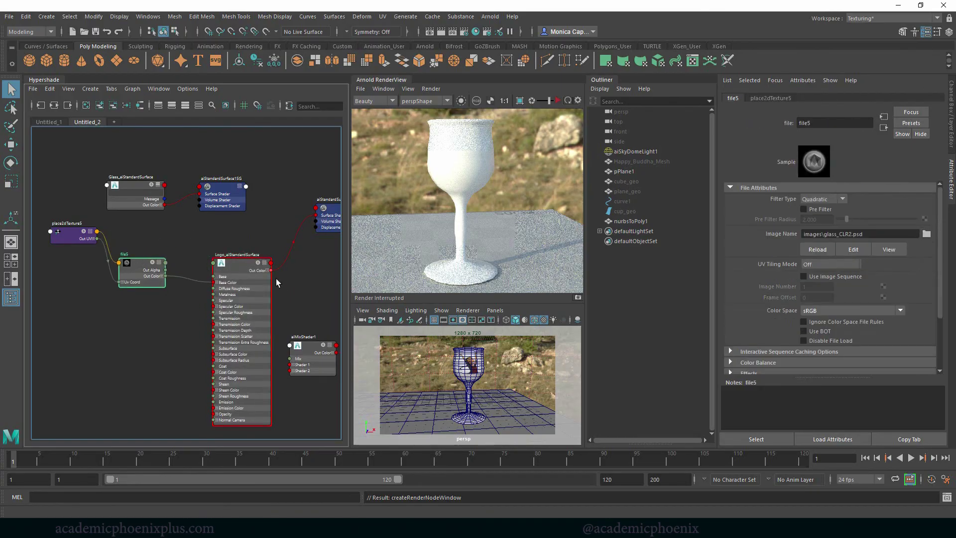
{"action": "middle_click_drag", "start_coordinate": [276, 279], "coordinate": [256, 239], "text": "alt"}
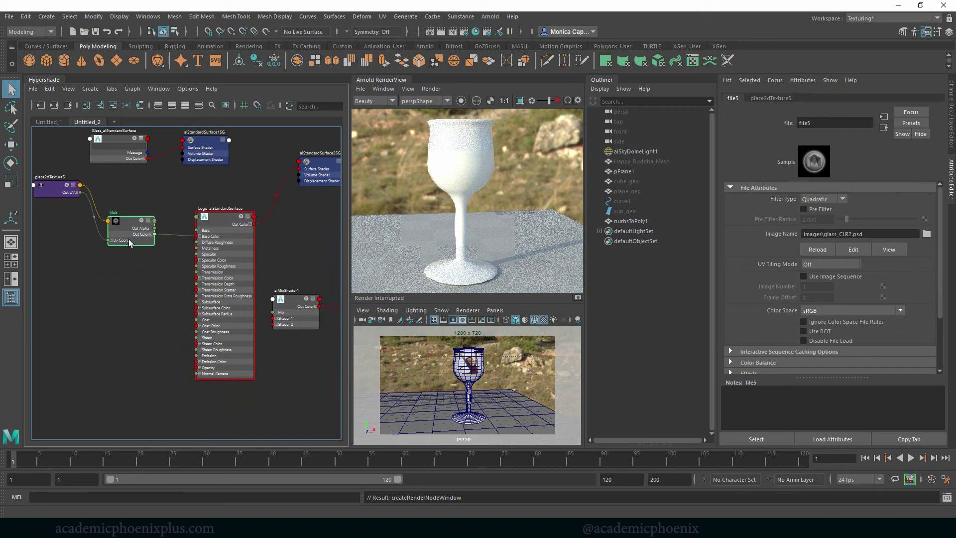
{"action": "left_click_drag", "start_coordinate": [129, 239], "coordinate": [134, 238]}
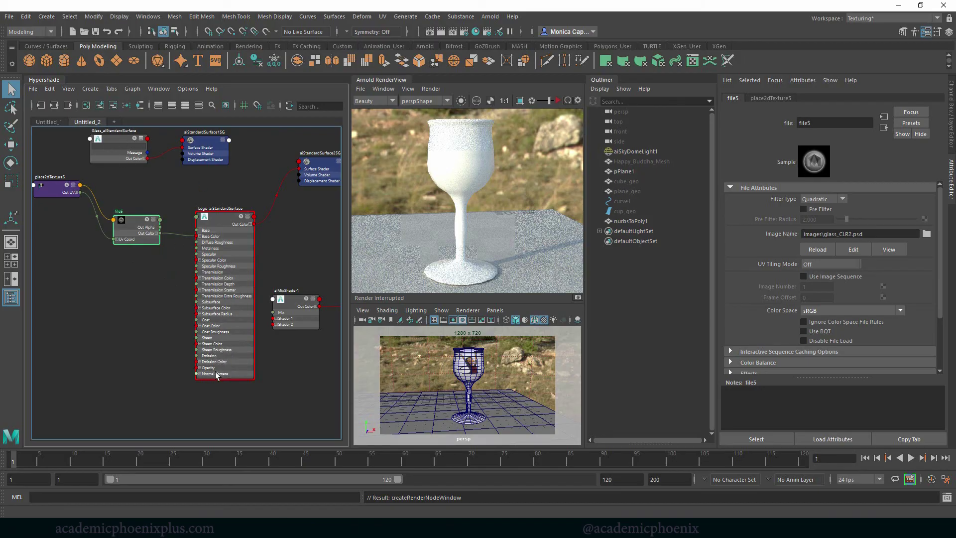
Expand the Logo shader's Opacity channels and delete the stray normalCamera-to-opacity connection.
{"action": "mouse_move", "coordinate": [199, 371]}
{"action": "left_mouse_down"}
{"action": "mouse_move", "coordinate": [200, 382]}
{"action": "mouse_move", "coordinate": [187, 378]}
{"action": "mouse_move", "coordinate": [200, 373]}
{"action": "left_mouse_up"}
{"action": "scroll", "coordinate": [200, 371], "scroll_direction": "up", "scroll_amount": 3}
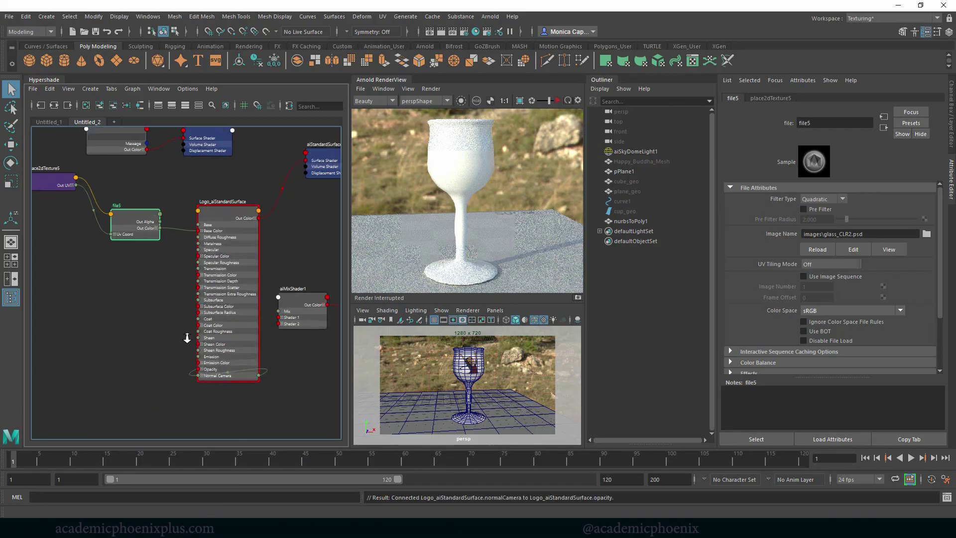
{"action": "left_click", "coordinate": [203, 363]}
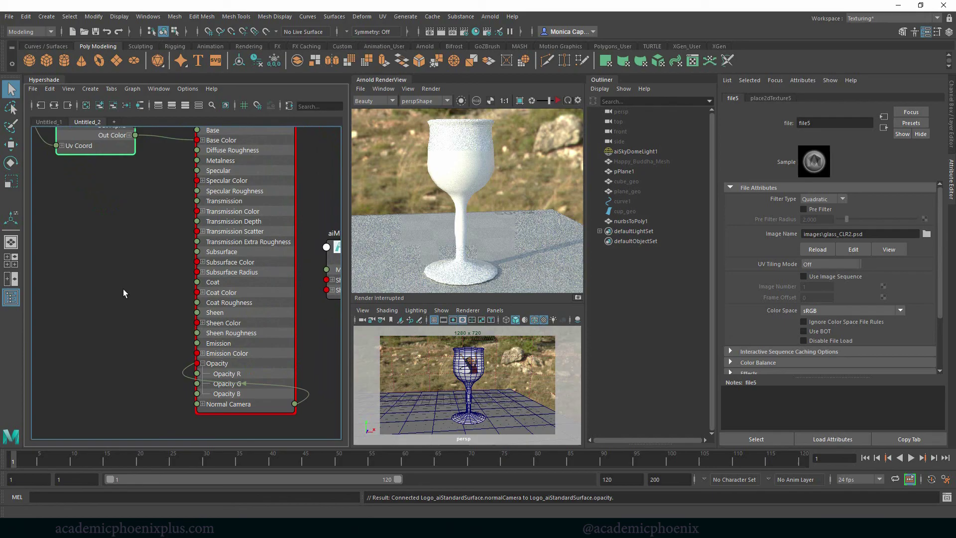
{"action": "left_click", "coordinate": [110, 259]}
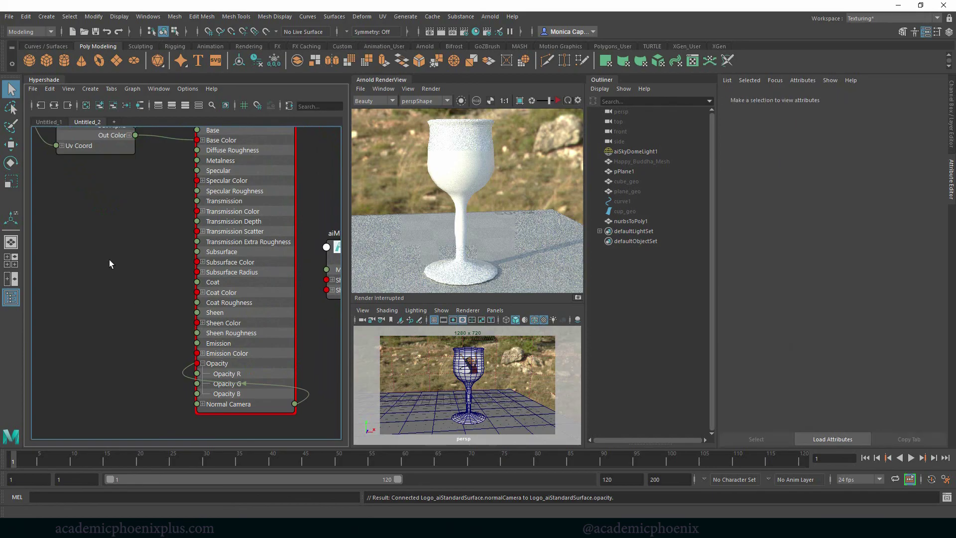
{"action": "left_click", "coordinate": [309, 398]}
{"action": "key", "text": "Delete"}
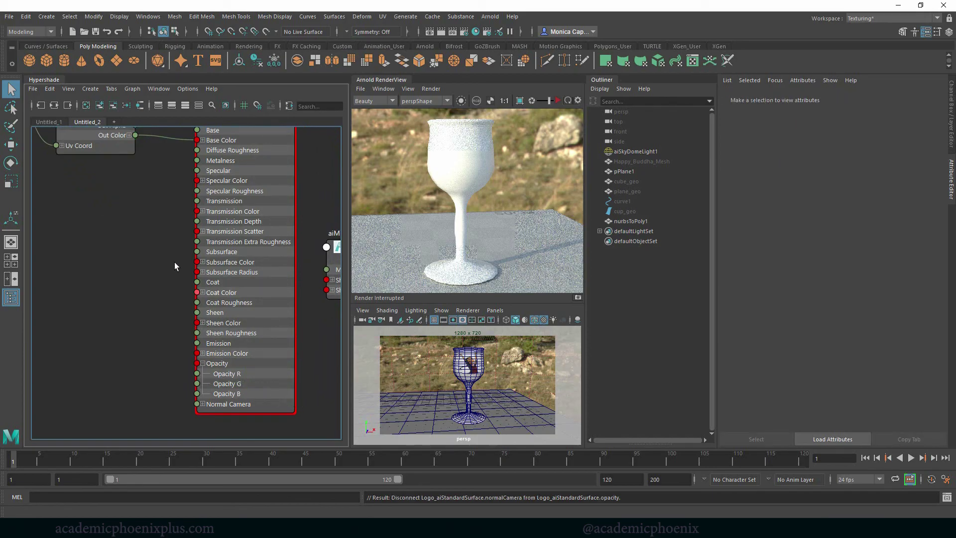
Wire file5 Out Alpha into Opacity R, G and B, then re-render in Arnold.
{"action": "middle_click_drag", "start_coordinate": [138, 213], "coordinate": [124, 228], "text": "alt"}
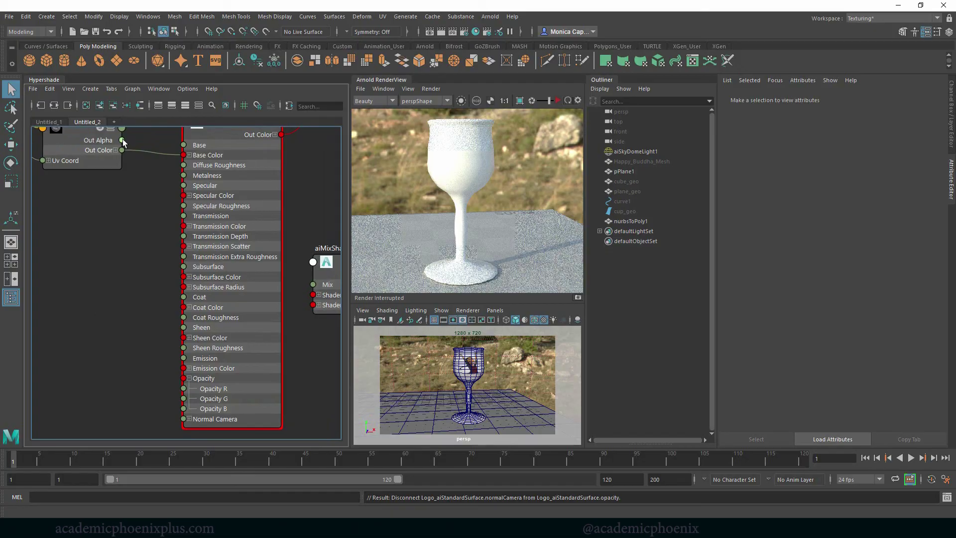
{"action": "left_click_drag", "start_coordinate": [123, 141], "coordinate": [184, 388]}
{"action": "left_click_drag", "start_coordinate": [123, 140], "coordinate": [184, 399]}
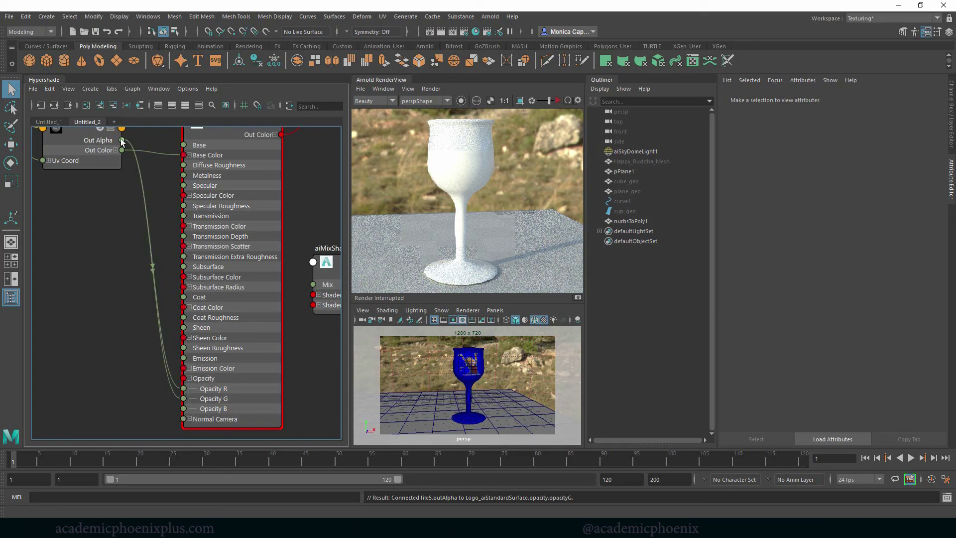
{"action": "left_click_drag", "start_coordinate": [122, 142], "coordinate": [184, 409]}
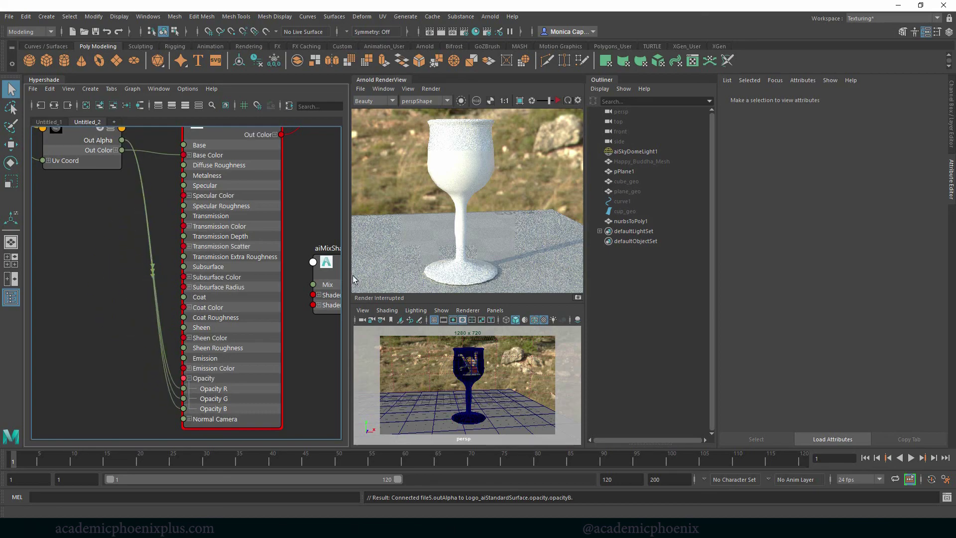
{"action": "left_click", "coordinate": [557, 101]}
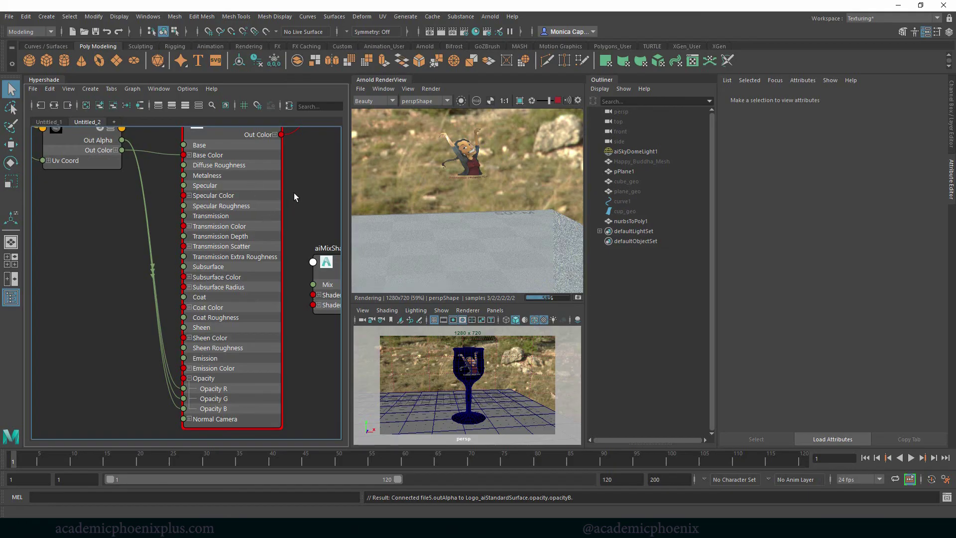
{"action": "right_click_drag", "start_coordinate": [294, 193], "coordinate": [299, 165], "text": "alt"}
Plug Glass into aiMixShader1 shader1 and Logo into shader2, then assign aiMixShader1 to the goblet.
{"action": "middle_click_drag", "start_coordinate": [273, 190], "coordinate": [217, 250], "text": "alt"}
{"action": "right_click_drag", "start_coordinate": [293, 212], "coordinate": [293, 209], "text": "alt"}
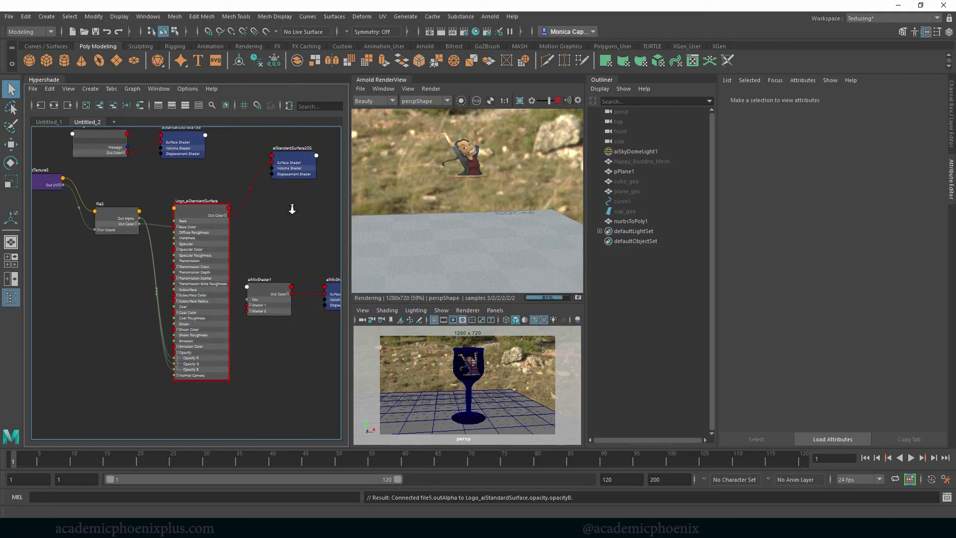
{"action": "scroll", "coordinate": [292, 210], "scroll_direction": "down", "scroll_amount": 3}
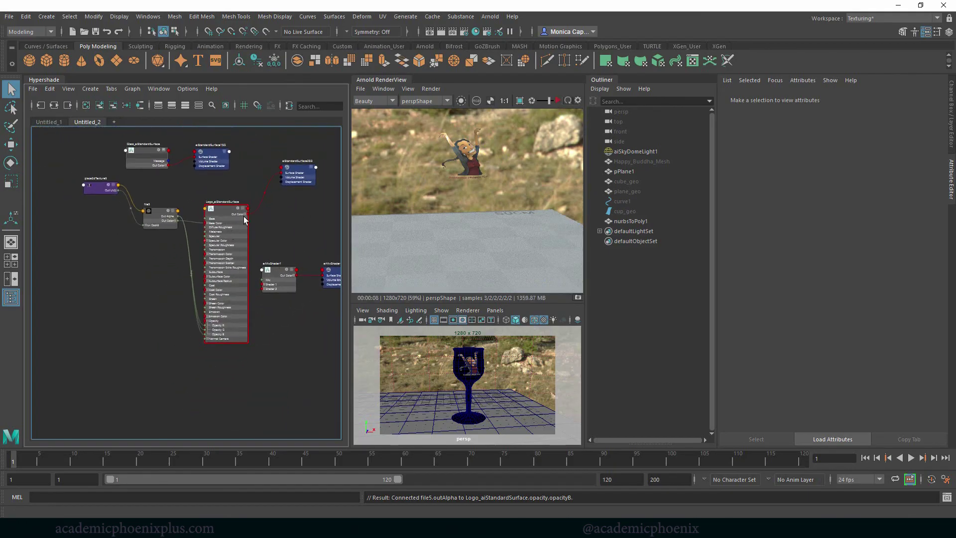
{"action": "middle_click_drag", "start_coordinate": [272, 210], "coordinate": [245, 222], "text": "alt"}
{"action": "mouse_move", "coordinate": [315, 249]}
{"action": "left_mouse_down"}
{"action": "mouse_move", "coordinate": [267, 295]}
{"action": "mouse_move", "coordinate": [290, 234]}
{"action": "left_mouse_up"}
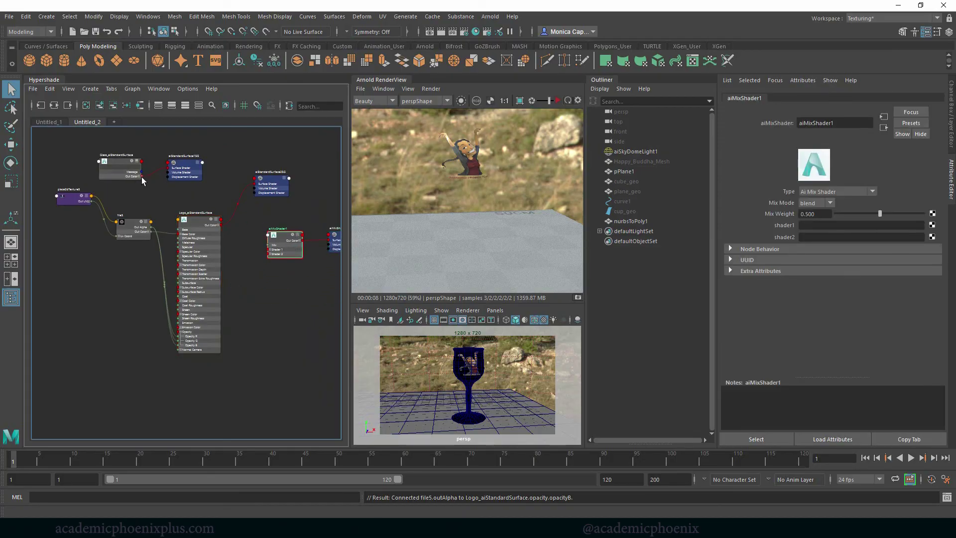
{"action": "left_click_drag", "start_coordinate": [157, 189], "coordinate": [269, 250]}
{"action": "left_click_drag", "start_coordinate": [196, 230], "coordinate": [174, 243]}
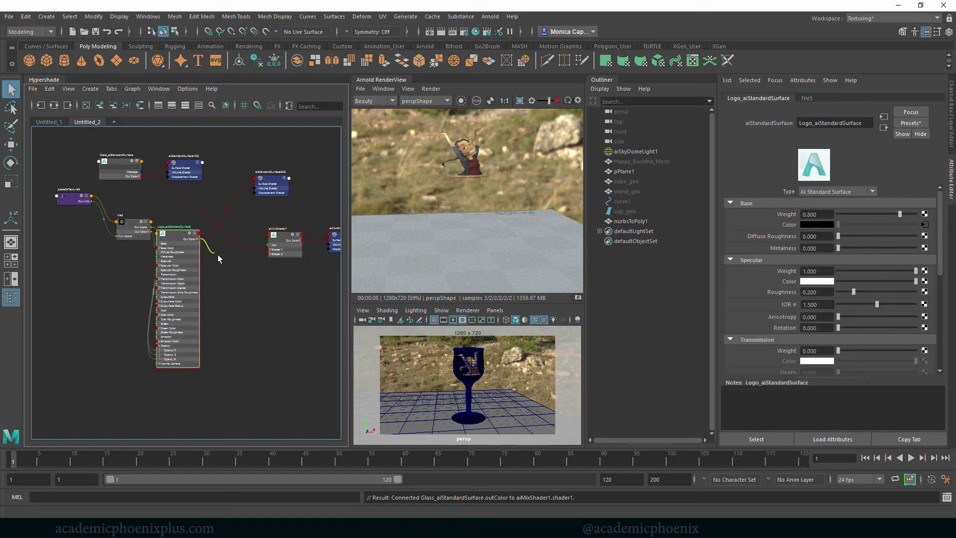
{"action": "left_click_drag", "start_coordinate": [266, 252], "coordinate": [269, 254]}
{"action": "left_click", "coordinate": [279, 252]}
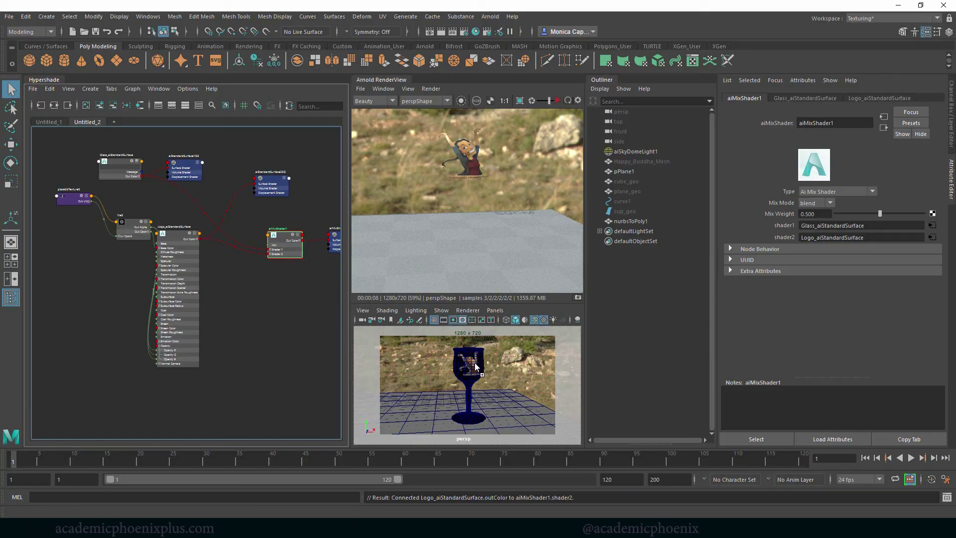
{"action": "middle_click_drag", "start_coordinate": [476, 368], "coordinate": [476, 369]}
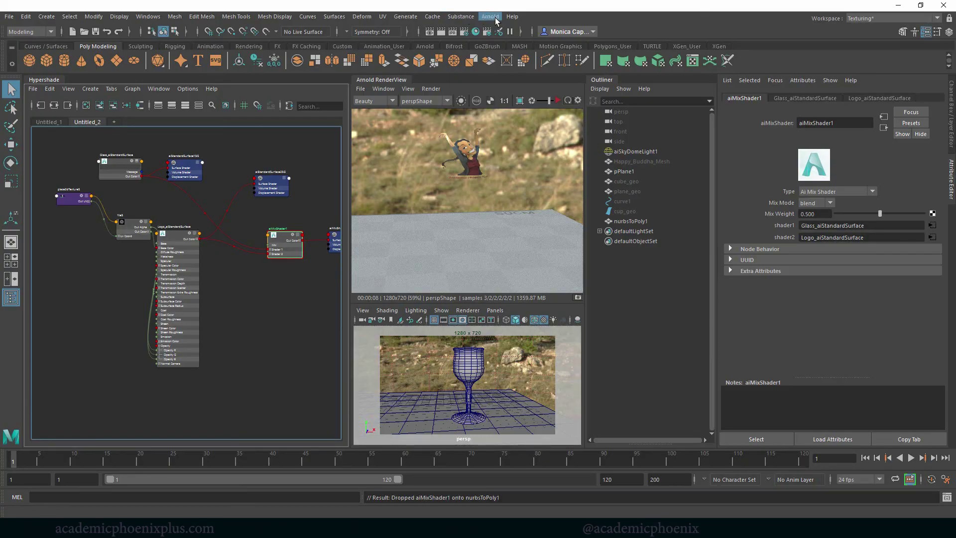
Re-render the goblet, try other aiMixShader1 Mix Weight values, then set Mix Weight back to 0.5.
{"action": "left_click", "coordinate": [568, 99]}
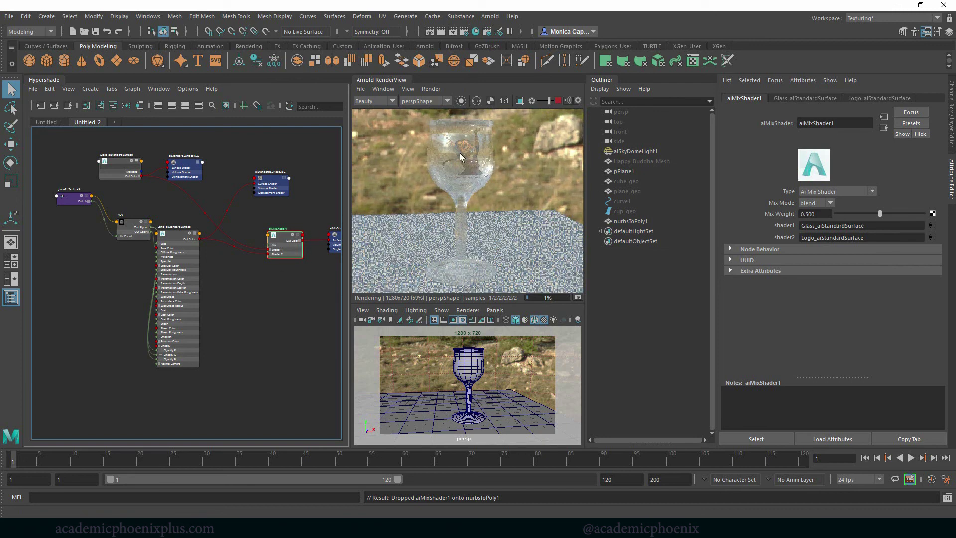
{"action": "left_click_drag", "start_coordinate": [877, 214], "coordinate": [945, 213]}
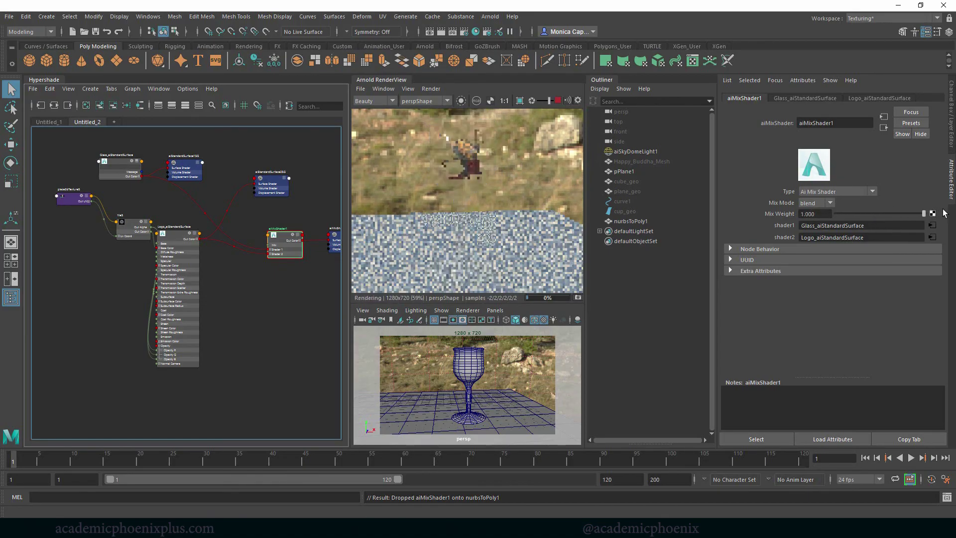
{"action": "left_click_drag", "start_coordinate": [874, 237], "coordinate": [767, 218]}
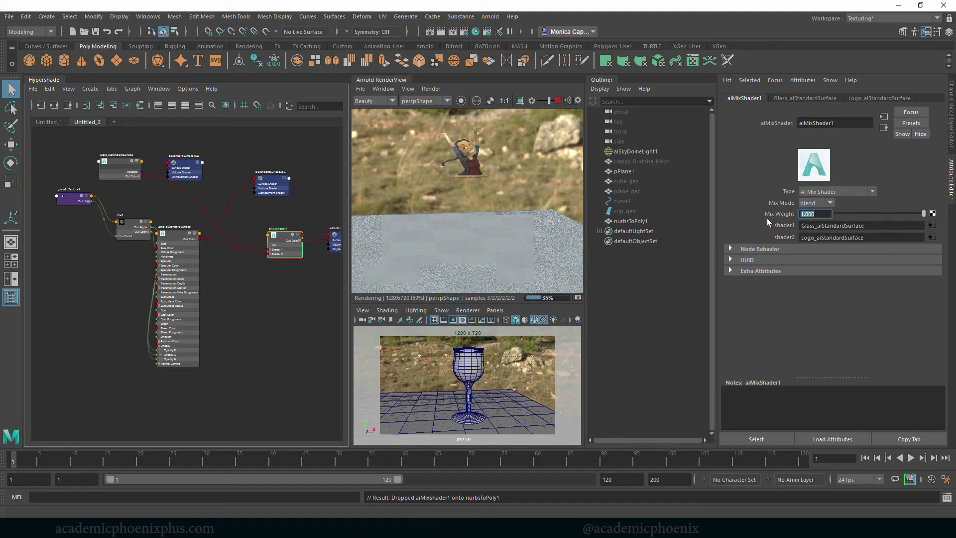
{"action": "type", "text": "0.5"}
{"action": "key", "text": "Return"}
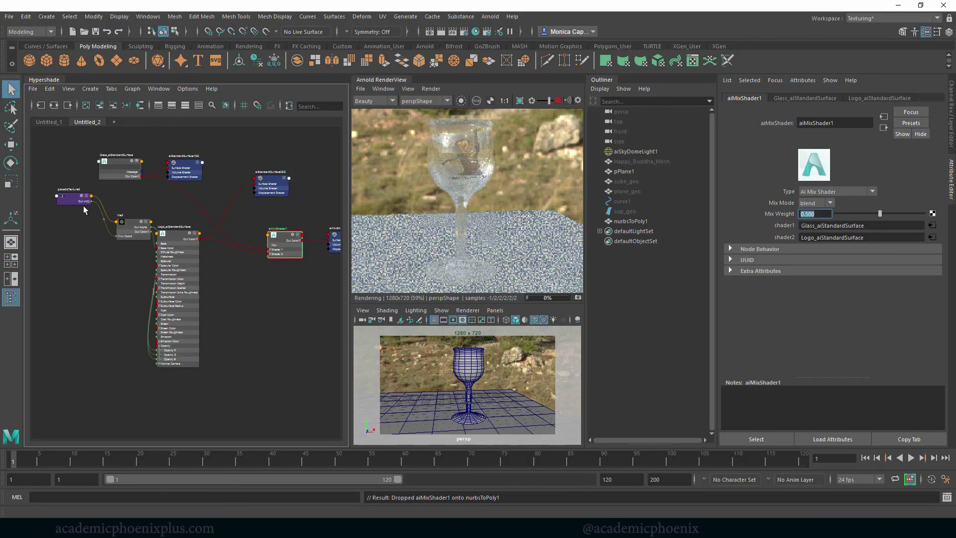
Connect file5 Out Alpha to aiMixShader1's Mix input and select the mix shader to verify.
{"action": "left_click_drag", "start_coordinate": [121, 232], "coordinate": [97, 243]}
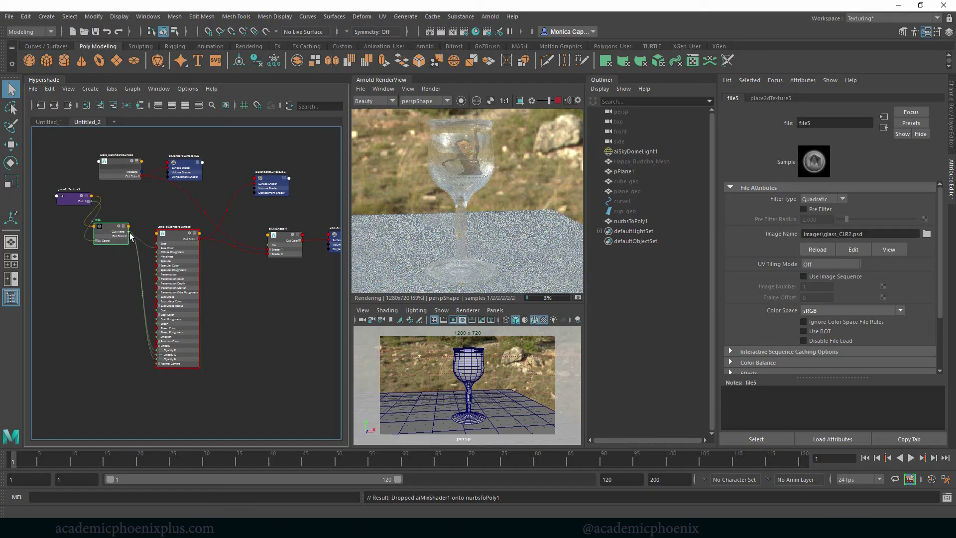
{"action": "left_click_drag", "start_coordinate": [152, 213], "coordinate": [270, 245]}
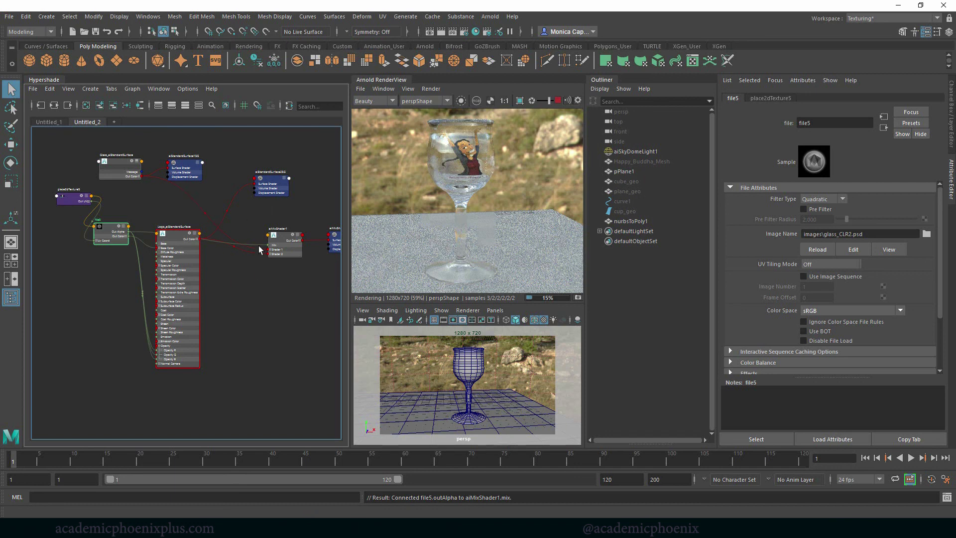
{"action": "left_click", "coordinate": [255, 311]}
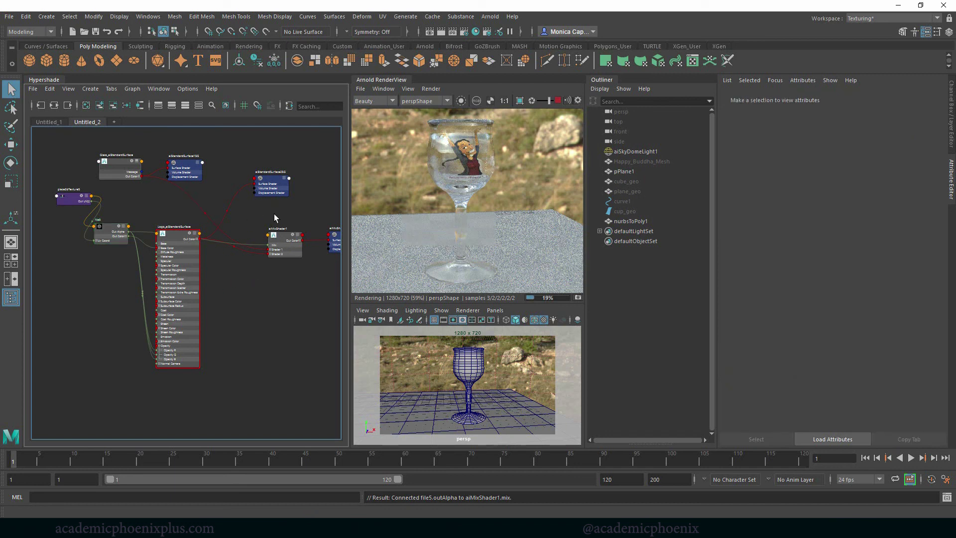
{"action": "left_click", "coordinate": [290, 245]}
{"action": "left_click_drag", "start_coordinate": [292, 247], "coordinate": [293, 228]}
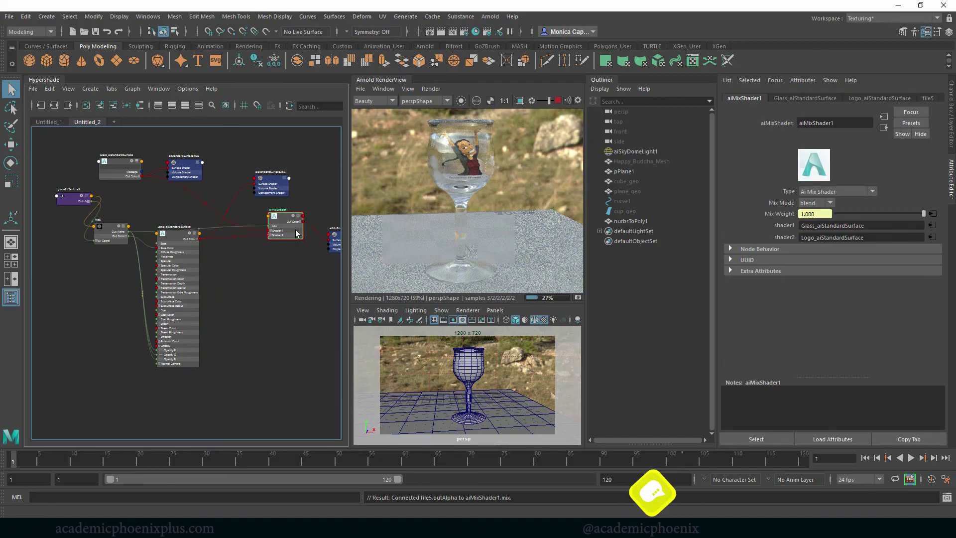
Rearrange the shader network around aiMixShader1, moving the Glass shader up and left.
{"action": "left_click", "coordinate": [54, 105]}
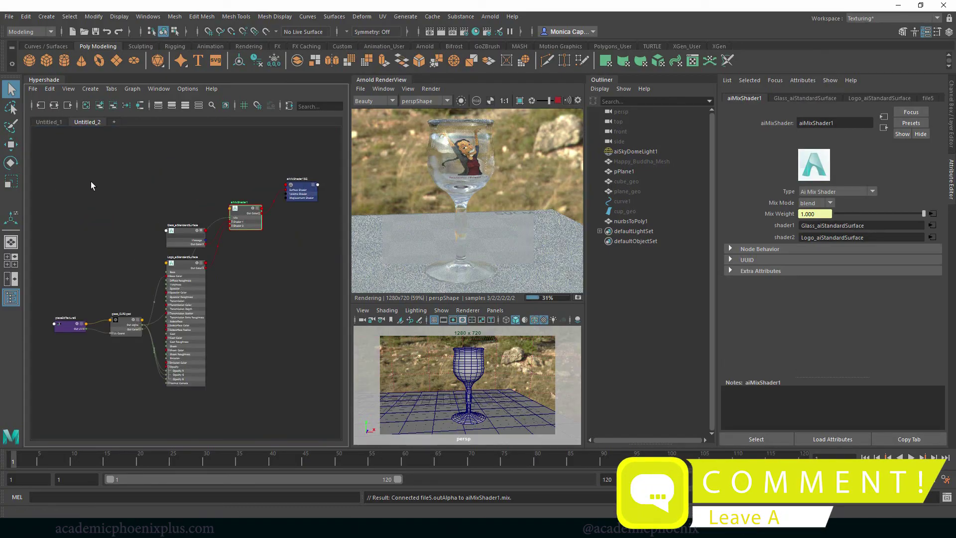
{"action": "middle_click_drag", "start_coordinate": [236, 280], "coordinate": [265, 265], "text": "alt"}
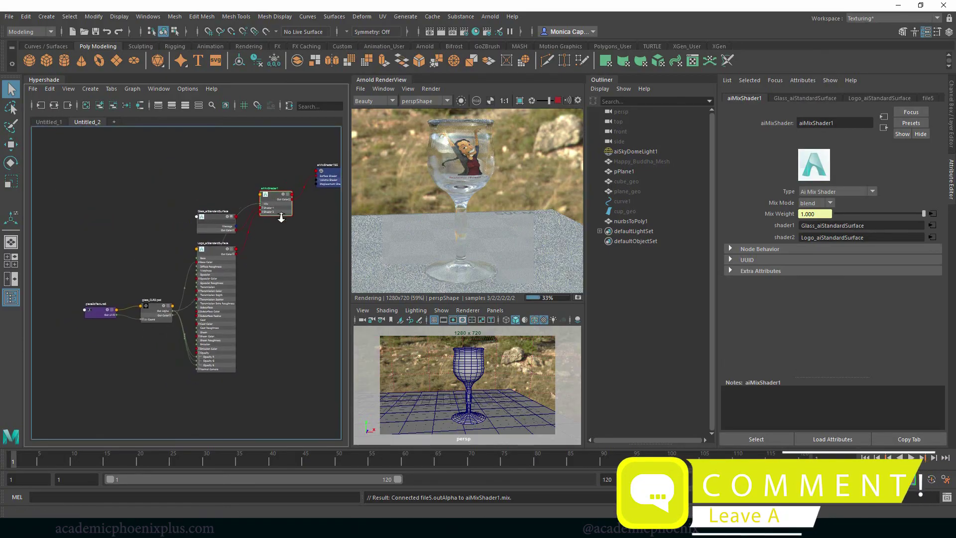
{"action": "right_click_drag", "start_coordinate": [270, 209], "coordinate": [349, 305], "text": "alt"}
{"action": "right_click_drag", "start_coordinate": [272, 234], "coordinate": [266, 281], "text": "alt"}
{"action": "left_click_drag", "start_coordinate": [261, 204], "coordinate": [261, 213]}
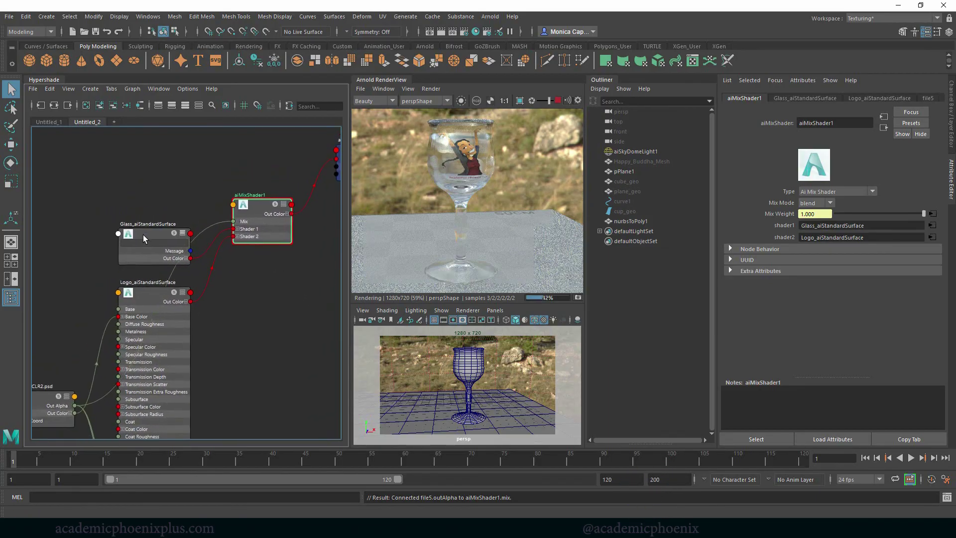
{"action": "left_click_drag", "start_coordinate": [142, 234], "coordinate": [110, 178]}
{"action": "middle_click_drag", "start_coordinate": [215, 338], "coordinate": [318, 253], "text": "alt"}
Disconnect the glass_CLR2 texture's alpha from the Logo shader's opacity.
{"action": "left_click", "coordinate": [169, 283]}
{"action": "left_click_drag", "start_coordinate": [117, 307], "coordinate": [102, 242]}
{"action": "left_click_drag", "start_coordinate": [240, 250], "coordinate": [242, 251], "text": "alt"}
{"action": "right_click_drag", "start_coordinate": [301, 232], "coordinate": [286, 200], "text": "alt"}
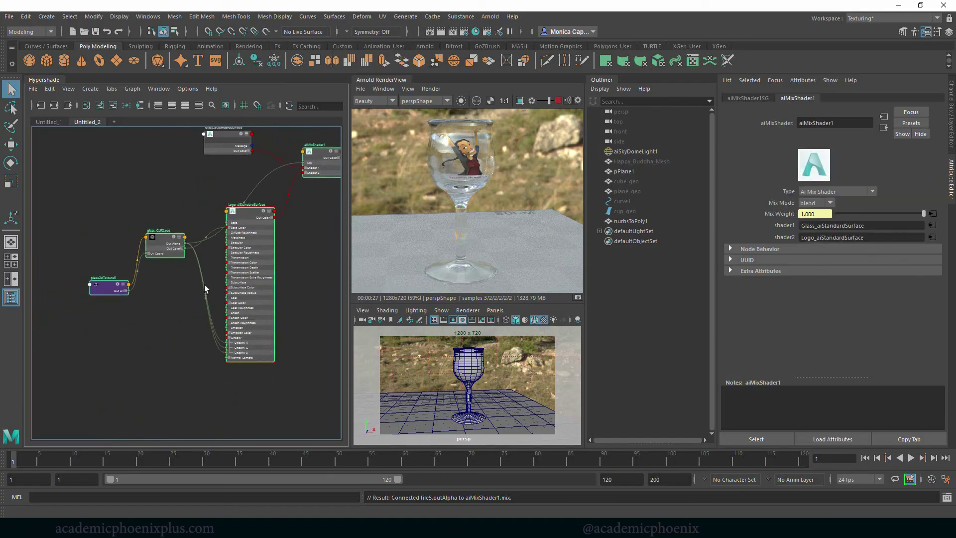
{"action": "left_click_drag", "start_coordinate": [190, 311], "coordinate": [199, 318]}
{"action": "key", "text": "Delete"}
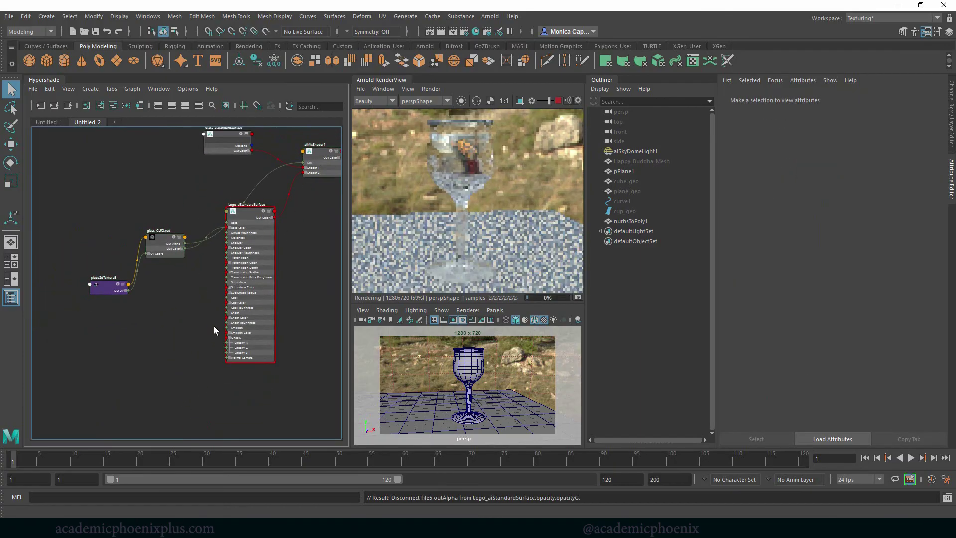
{"action": "left_click", "coordinate": [173, 257]}
Switch to the Maya Classic workspace and start an Arnold render.
{"action": "left_click", "coordinate": [855, 20]}
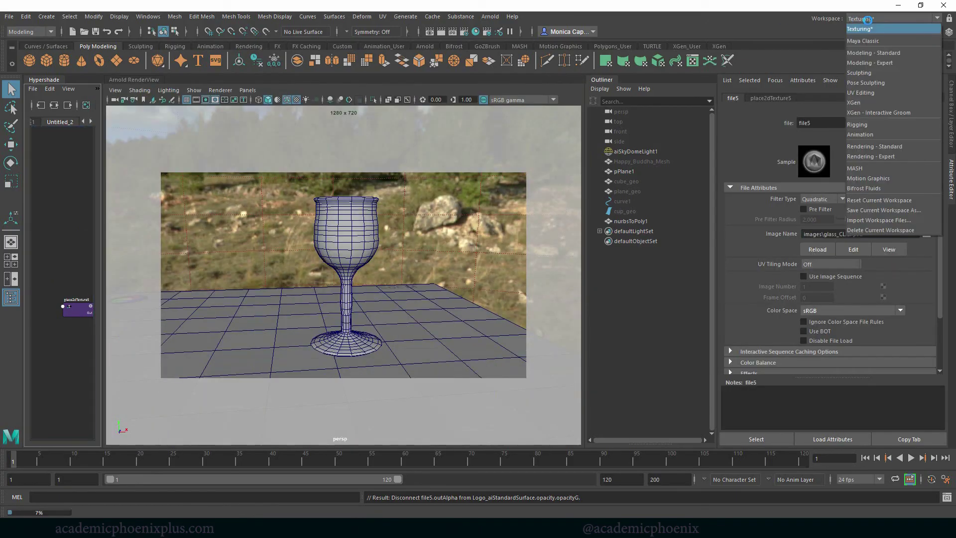
{"action": "left_click", "coordinate": [866, 30]}
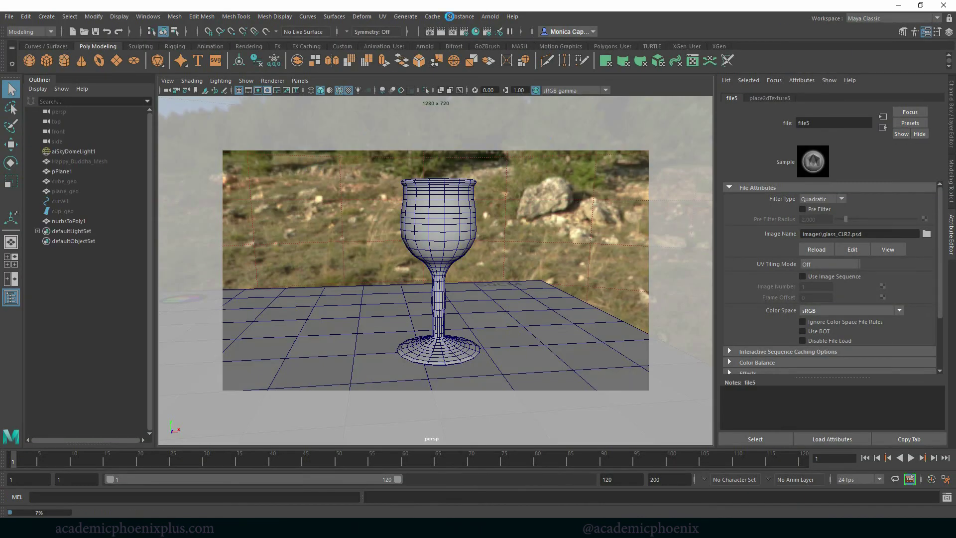
{"action": "left_click", "coordinate": [490, 16]}
{"action": "left_click", "coordinate": [498, 25]}
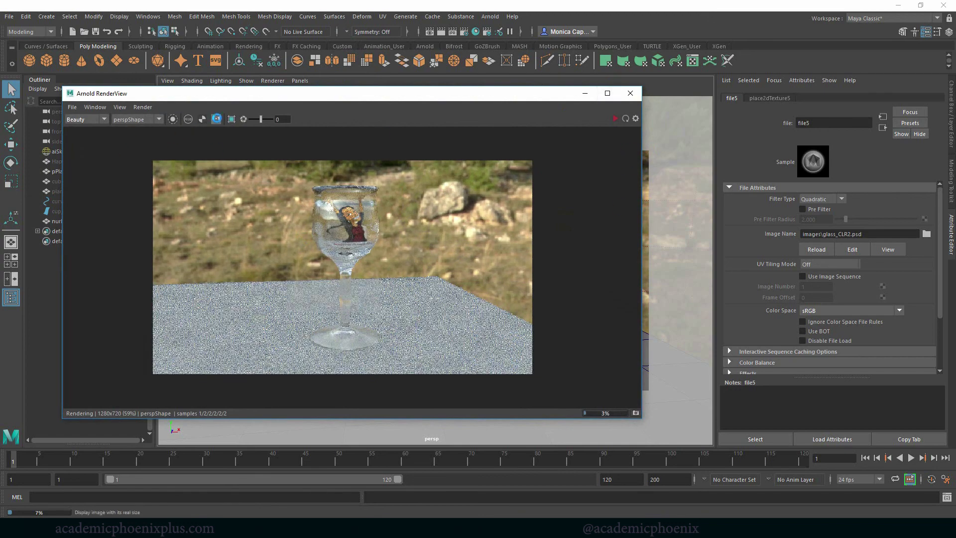
Inspect the render at 1:1 in a maximized RenderView, close it, and select the goblet mesh.
{"action": "left_click", "coordinate": [215, 119]}
{"action": "left_click", "coordinate": [607, 93]}
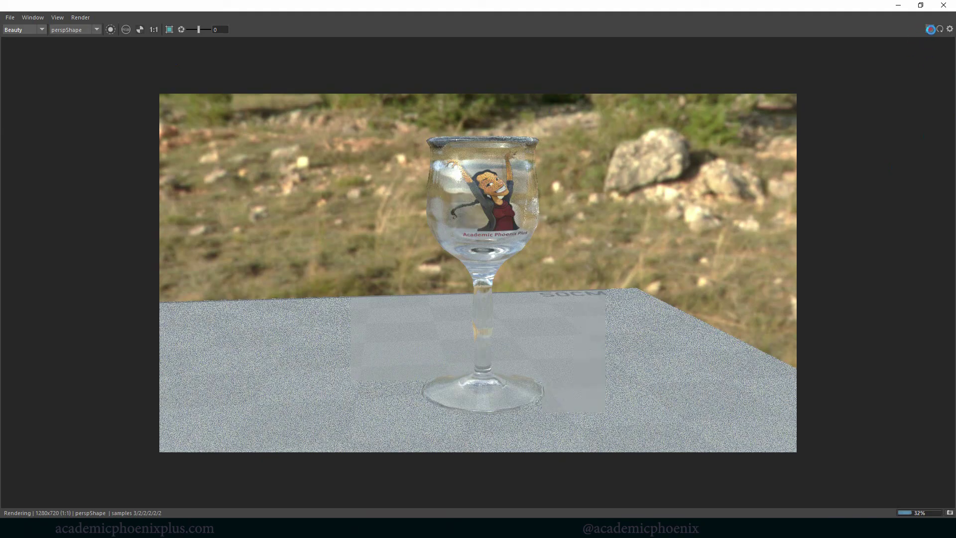
{"action": "left_click", "coordinate": [944, 5]}
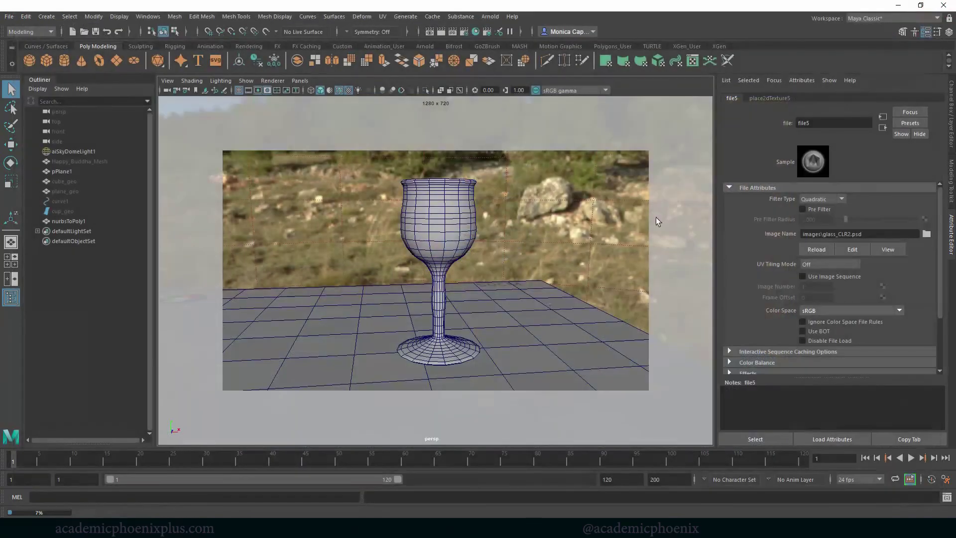
{"action": "left_click", "coordinate": [435, 251]}
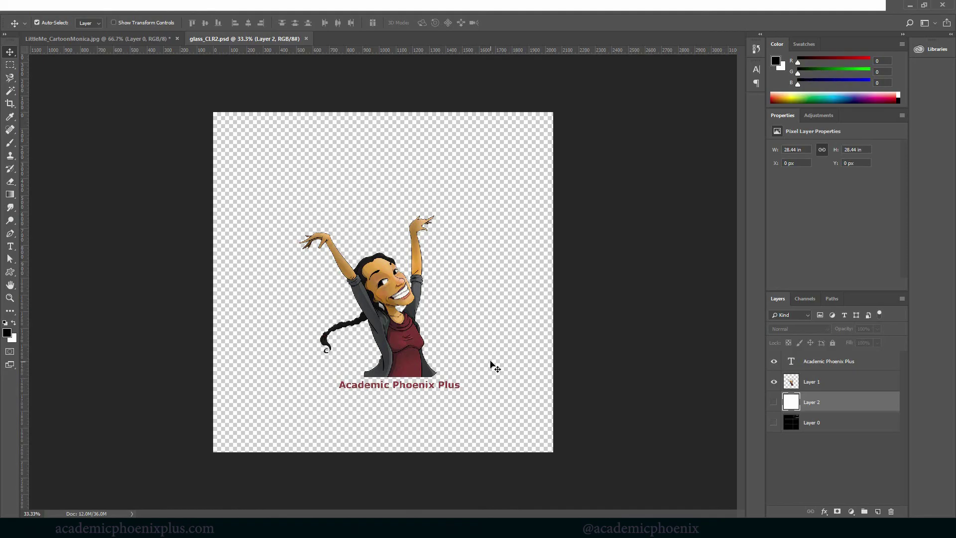
Save the document as glass_BMP.psd, accepting the default Photoshop Format Options.
{"action": "key", "text": "ctrl+shift+s"}
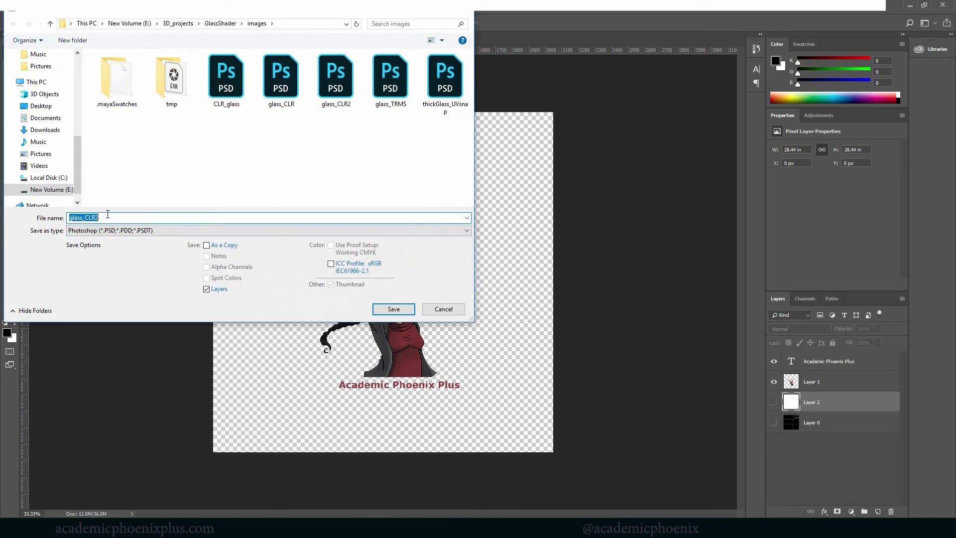
{"action": "left_click_drag", "start_coordinate": [84, 218], "coordinate": [127, 221]}
{"action": "type", "text": "BMP"}
{"action": "key", "text": "Return"}
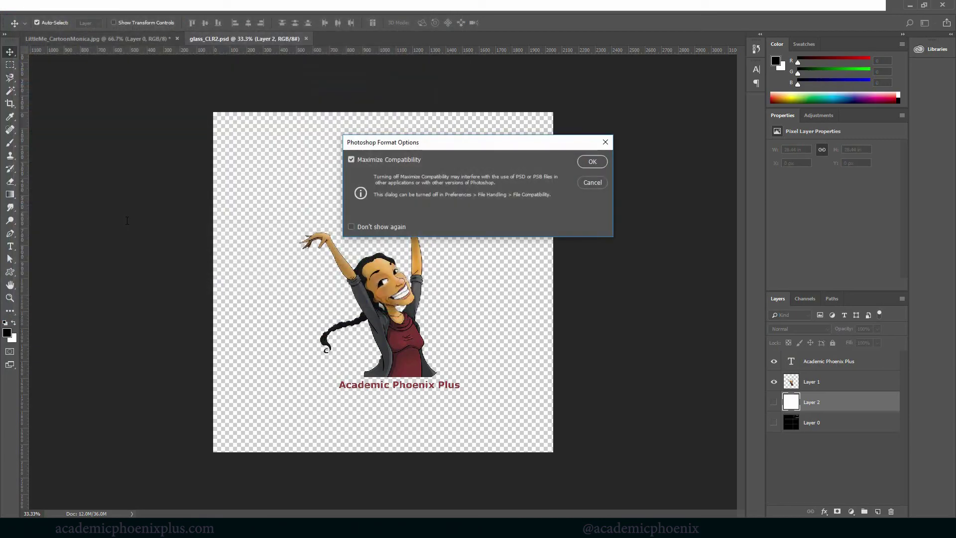
{"action": "key", "text": "Return"}
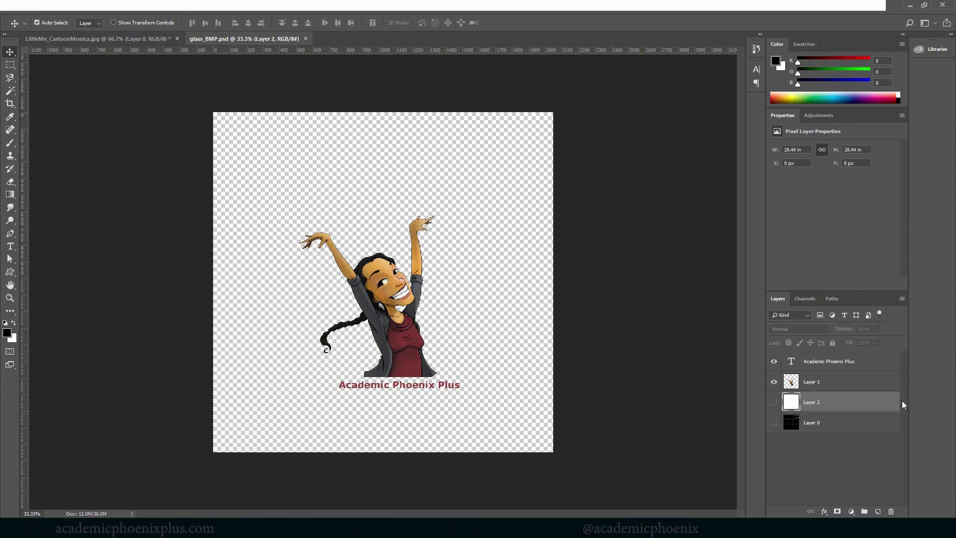
Set the foreground colour to mid grey 808080.
{"action": "left_click", "coordinate": [7, 332]}
{"action": "left_click", "coordinate": [475, 262]}
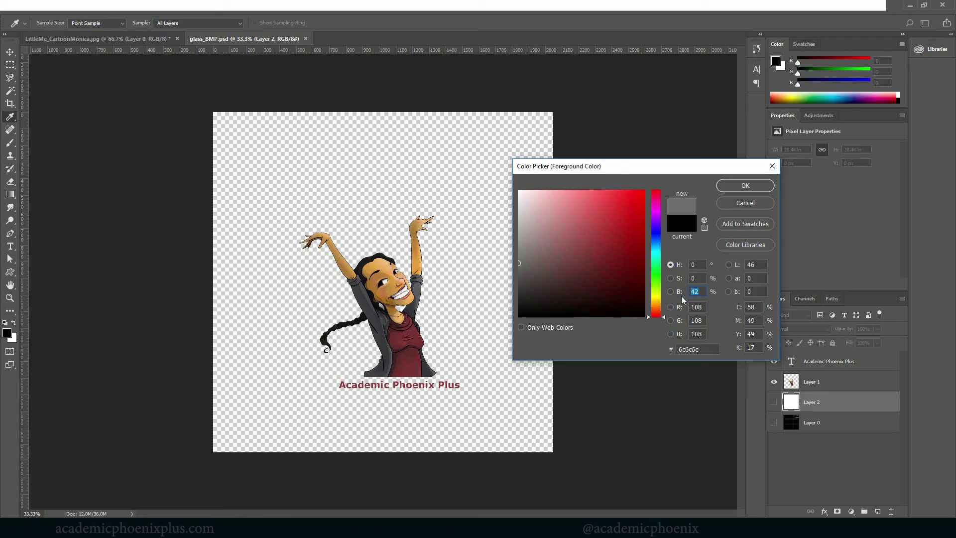
{"action": "type", "text": "50"}
{"action": "key", "text": "Return"}
{"action": "key", "text": "v"}
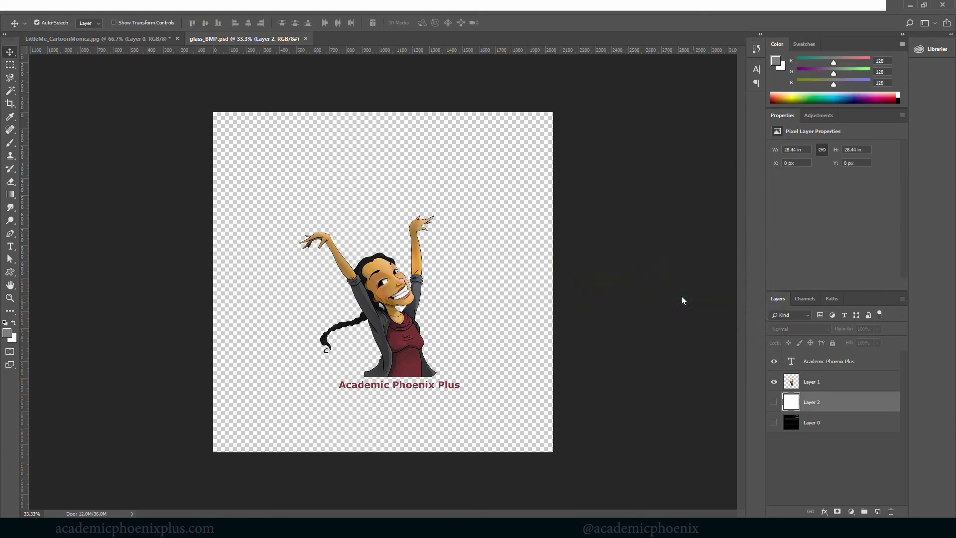
Make Layer 2 visible and fill it with the grey foreground colour.
{"action": "key", "text": "shift+F5"}
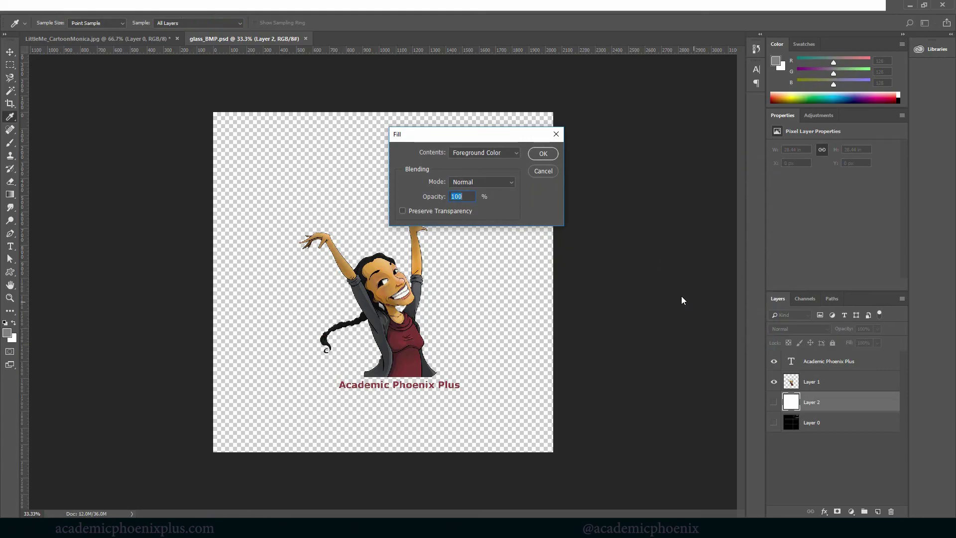
{"action": "key", "text": "Return"}
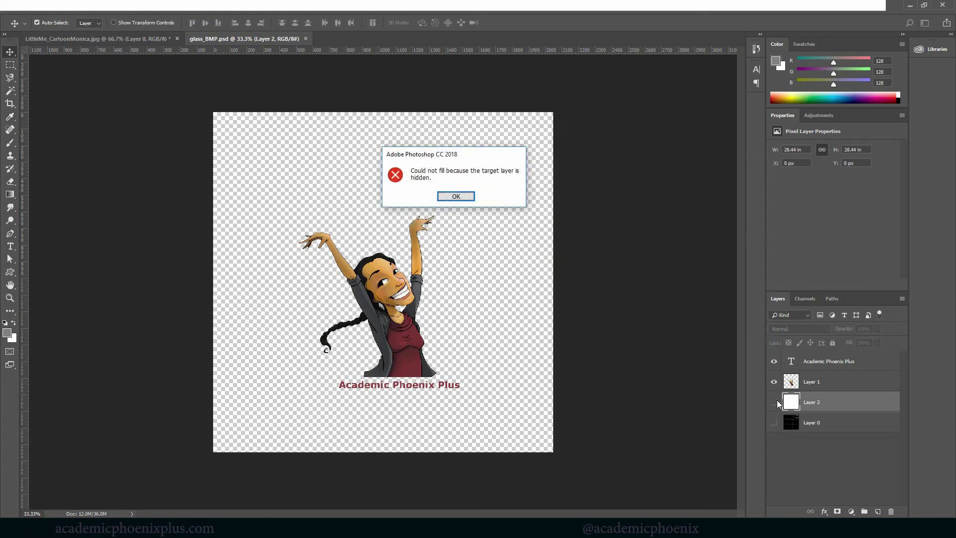
{"action": "key", "text": "Return"}
{"action": "left_click", "coordinate": [774, 403]}
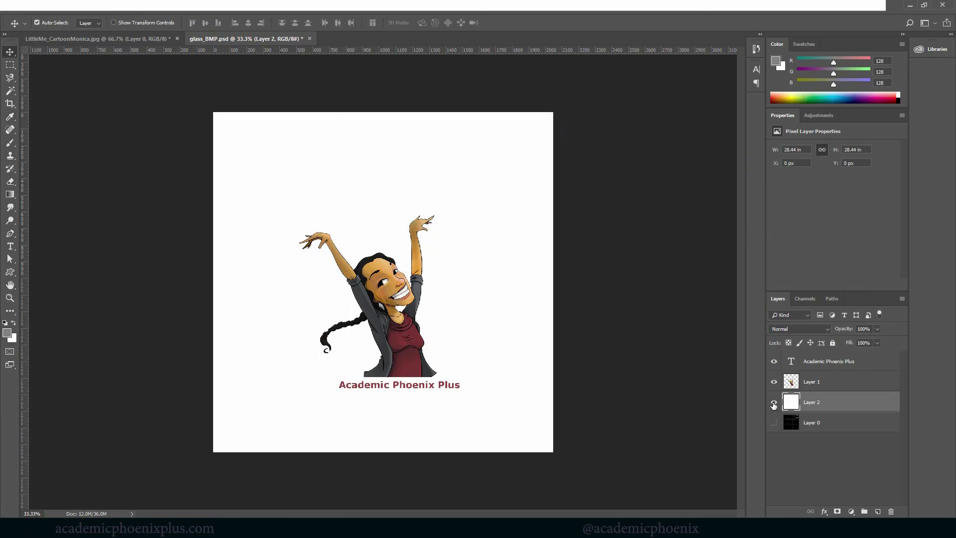
{"action": "key", "text": "shift+F5"}
{"action": "key", "text": "Return"}
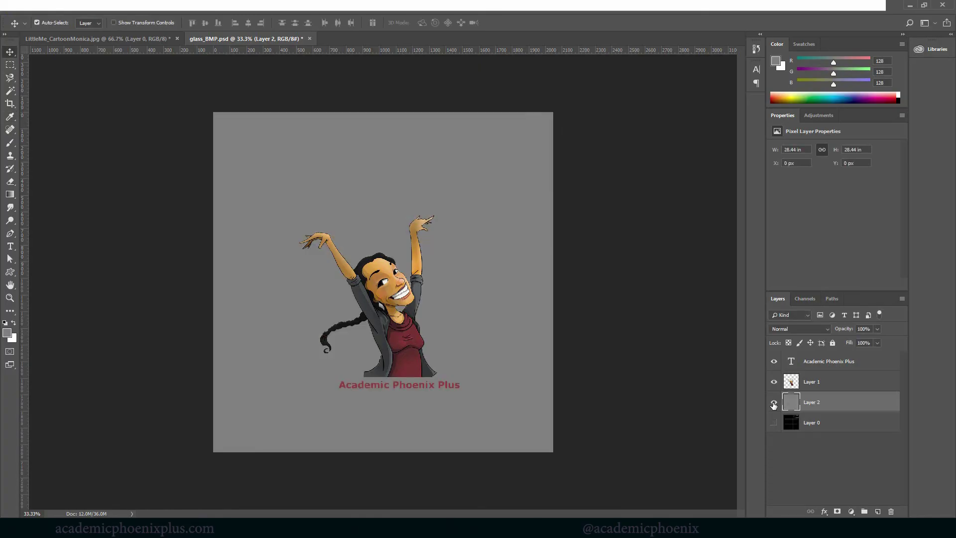
Merge Layer 1 and the Academic Phoenix Plus text layer into one layer.
{"action": "left_click", "coordinate": [876, 384]}
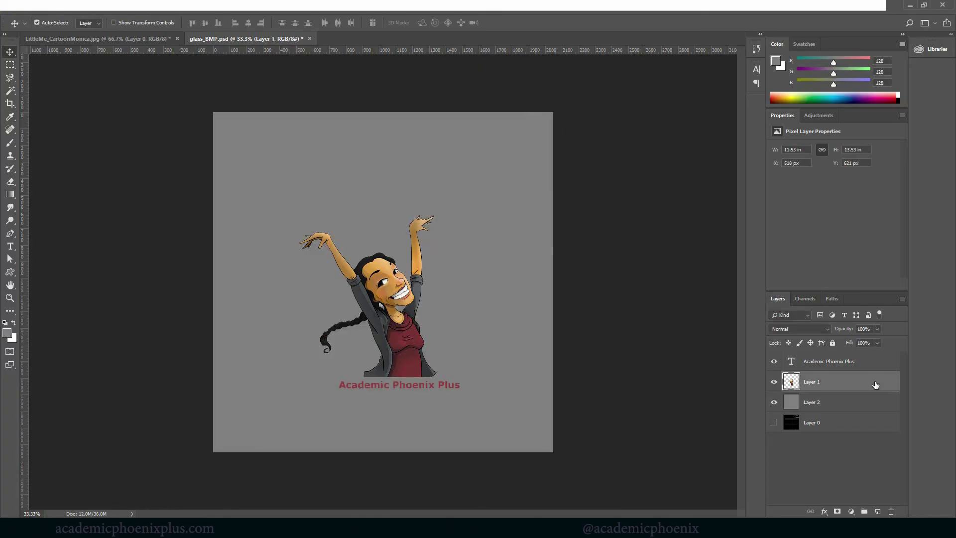
{"action": "left_click", "coordinate": [879, 363], "text": "ctrl"}
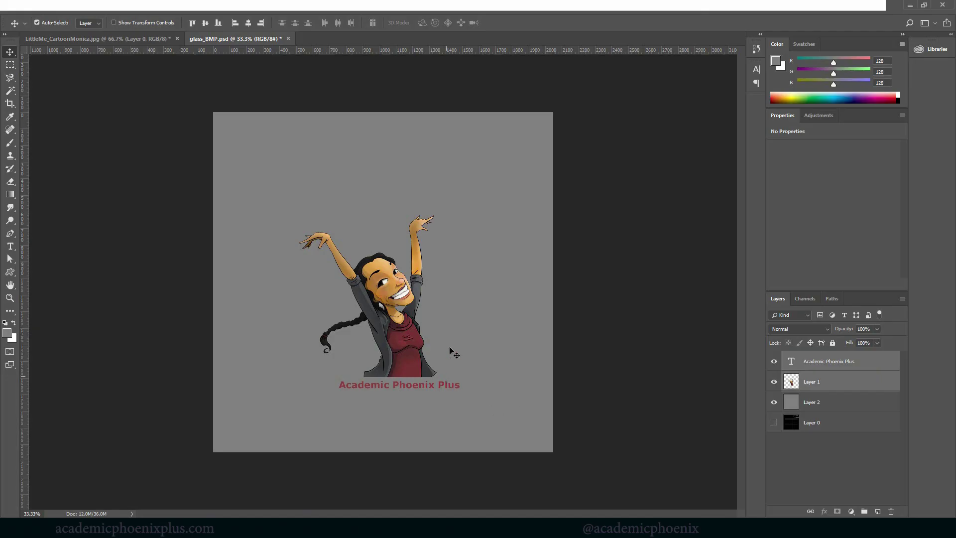
{"action": "key", "text": "ctrl+e"}
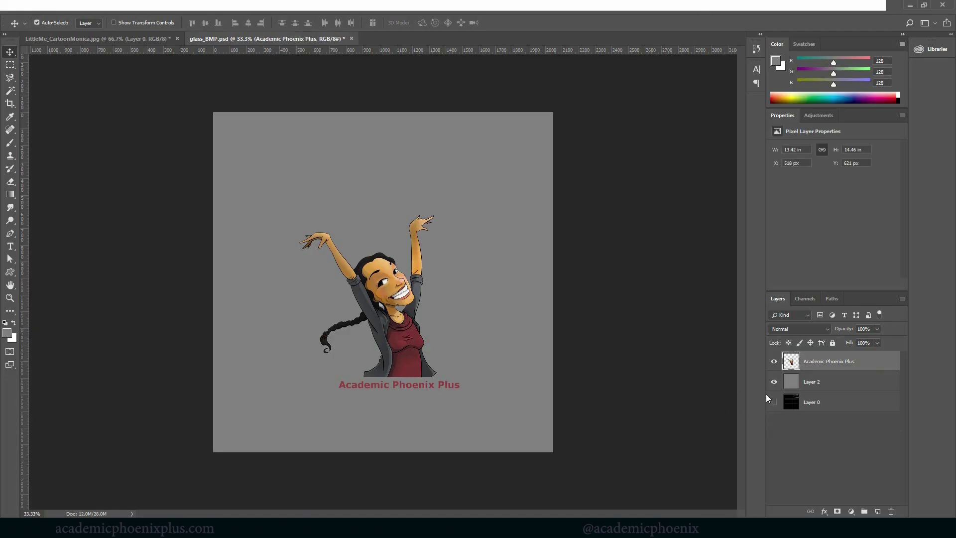
Give the merged character-and-text layer a light grey adacac Color Overlay.
{"action": "left_click", "coordinate": [774, 362]}
{"action": "left_click", "coordinate": [774, 362]}
{"action": "double_click", "coordinate": [886, 364]}
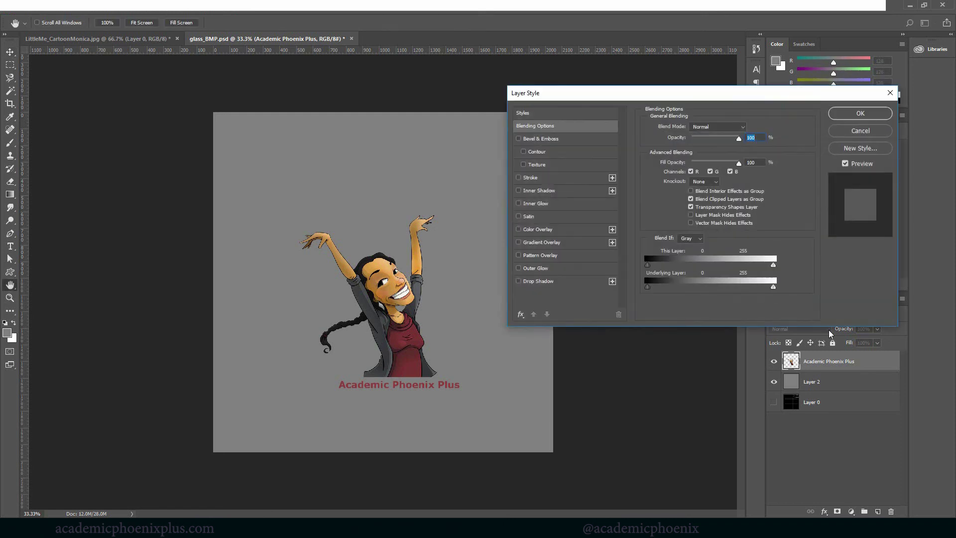
{"action": "left_click", "coordinate": [547, 229]}
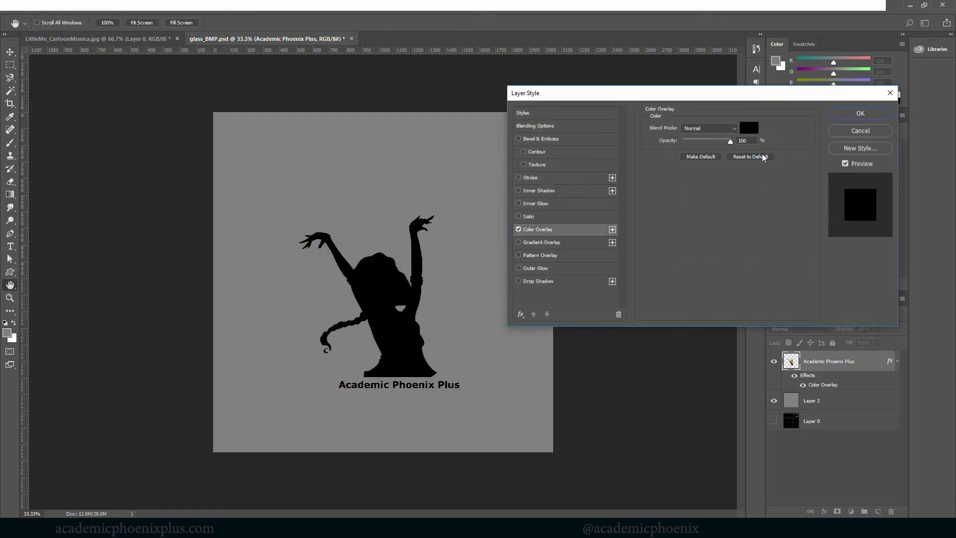
{"action": "left_click", "coordinate": [747, 128]}
{"action": "left_click", "coordinate": [512, 243]}
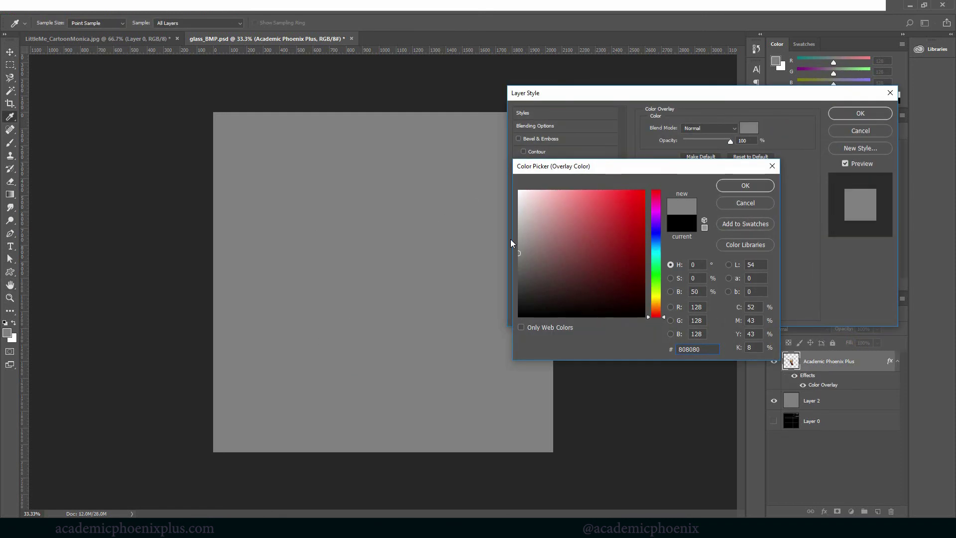
{"action": "left_click", "coordinate": [524, 247]}
{"action": "left_click", "coordinate": [519, 231]}
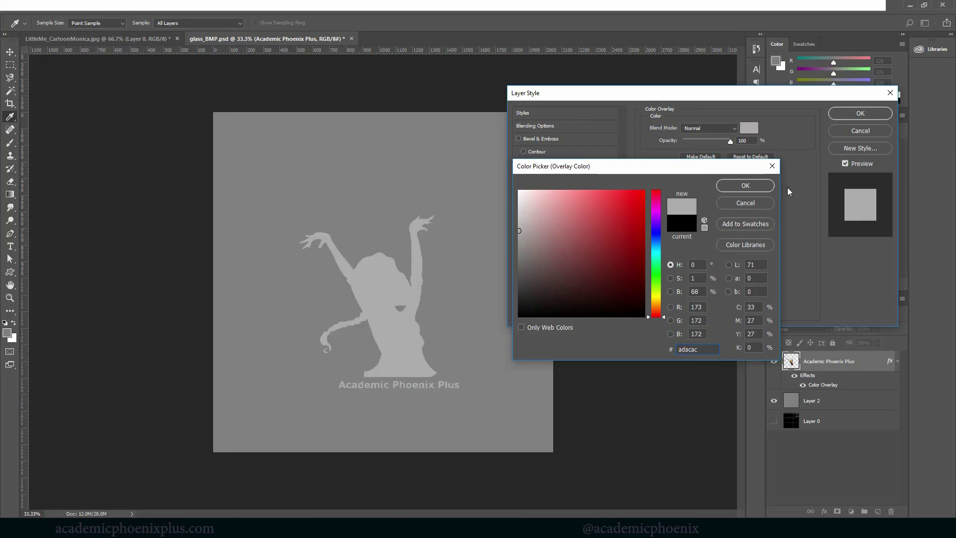
{"action": "left_click", "coordinate": [747, 188]}
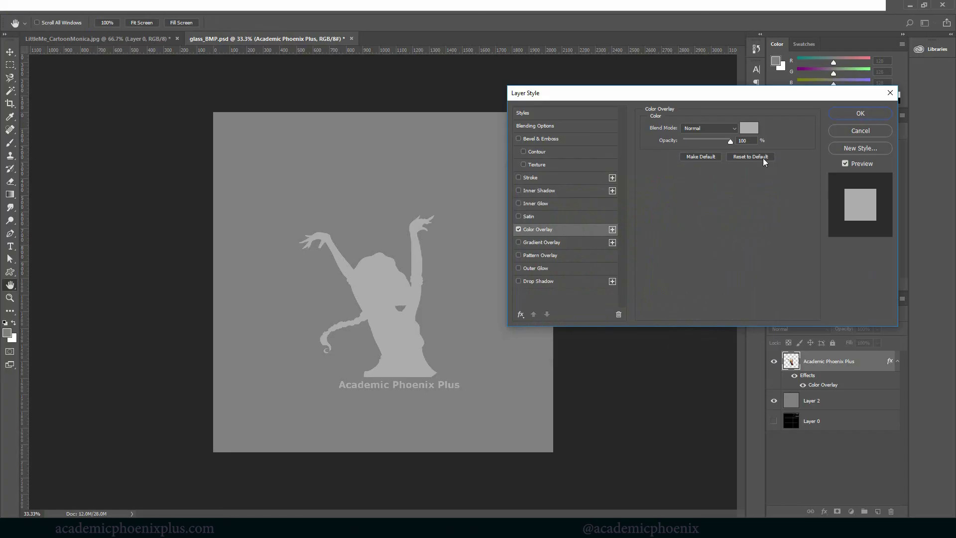
{"action": "left_click", "coordinate": [864, 114]}
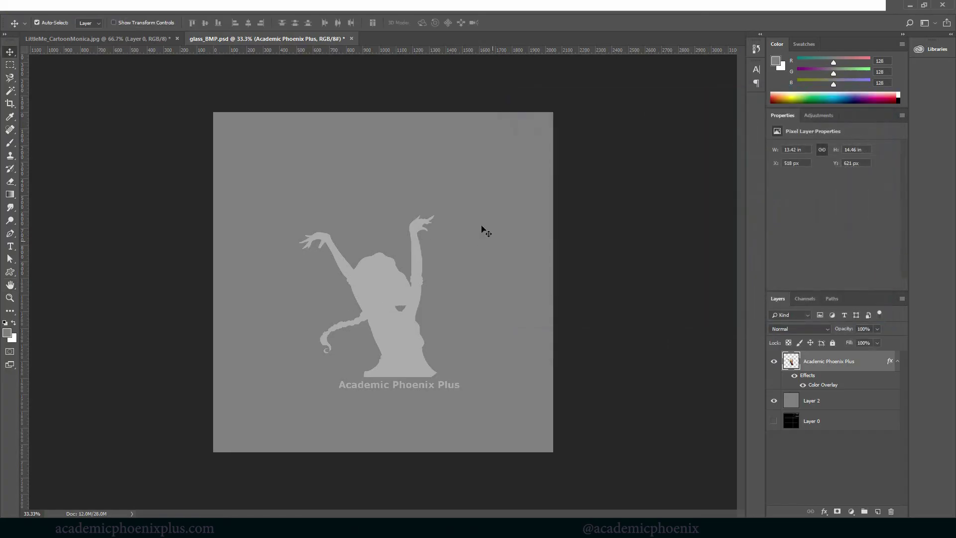
Back out of Save As and delete the black Layer 0.
{"action": "key", "text": "ctrl+shift"}
{"action": "key", "text": "ctrl+shift+s"}
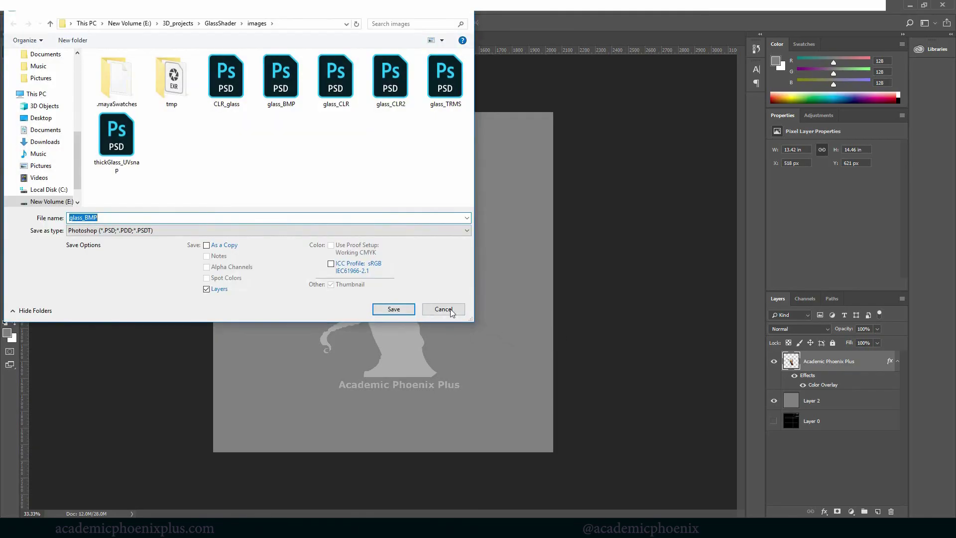
{"action": "left_click", "coordinate": [443, 309]}
{"action": "left_click_drag", "start_coordinate": [812, 421], "coordinate": [891, 511]}
{"action": "left_click", "coordinate": [805, 299]}
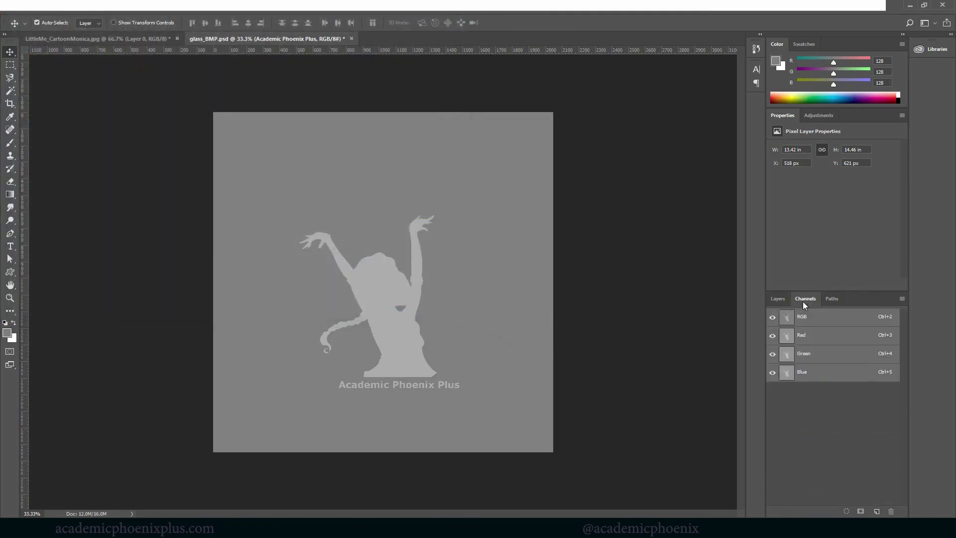
{"action": "left_click", "coordinate": [778, 299]}
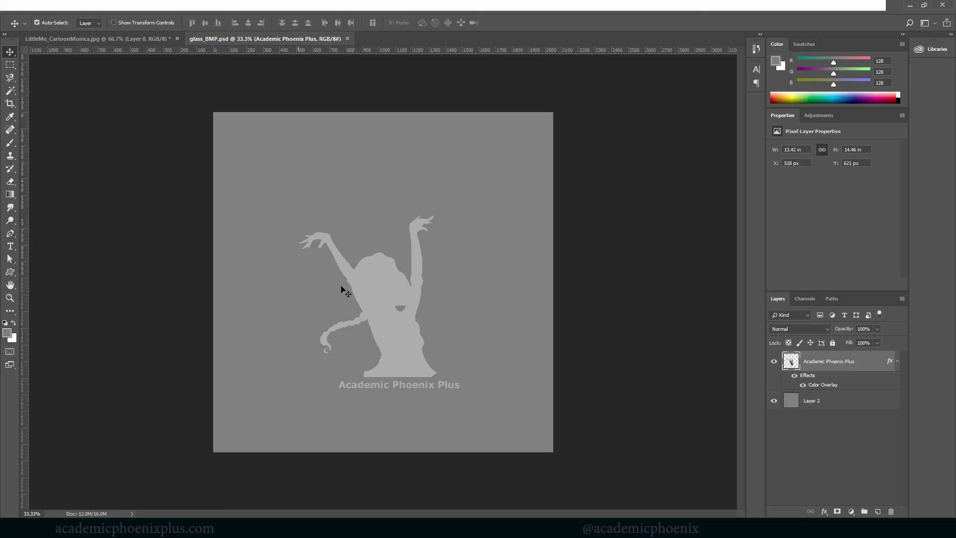
{"action": "mouse_move", "coordinate": [379, 503]}
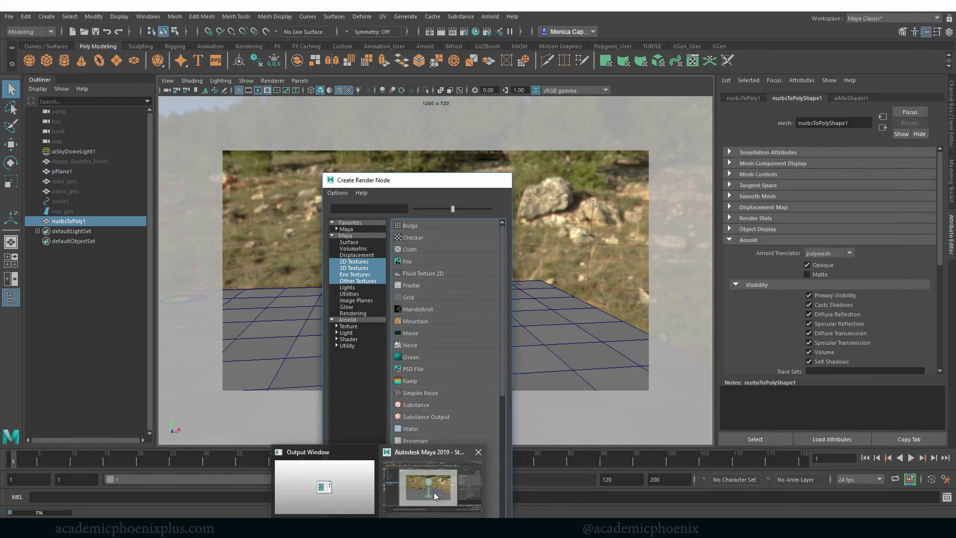
Return to Maya and open the Hypershade with its material Browser panel.
{"action": "left_click", "coordinate": [434, 492]}
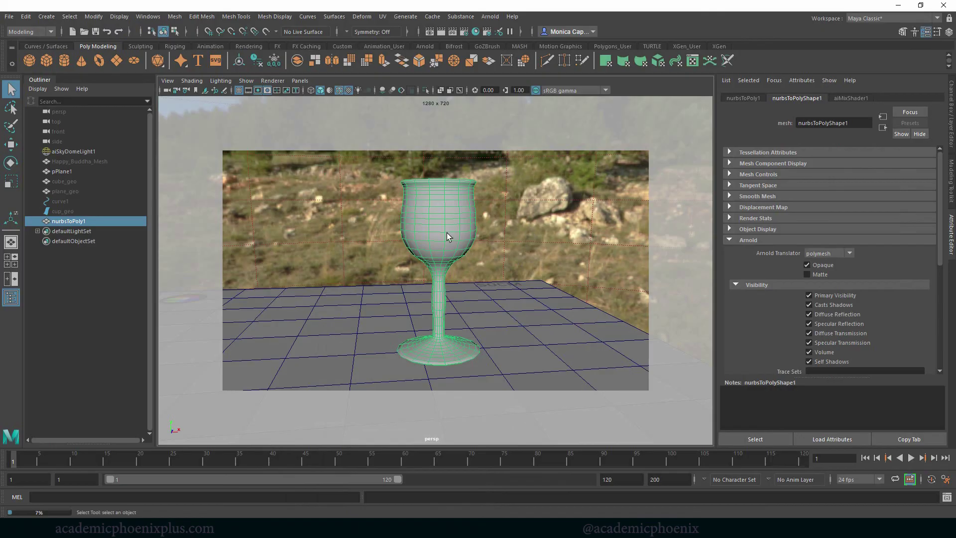
{"action": "left_click", "coordinate": [477, 32]}
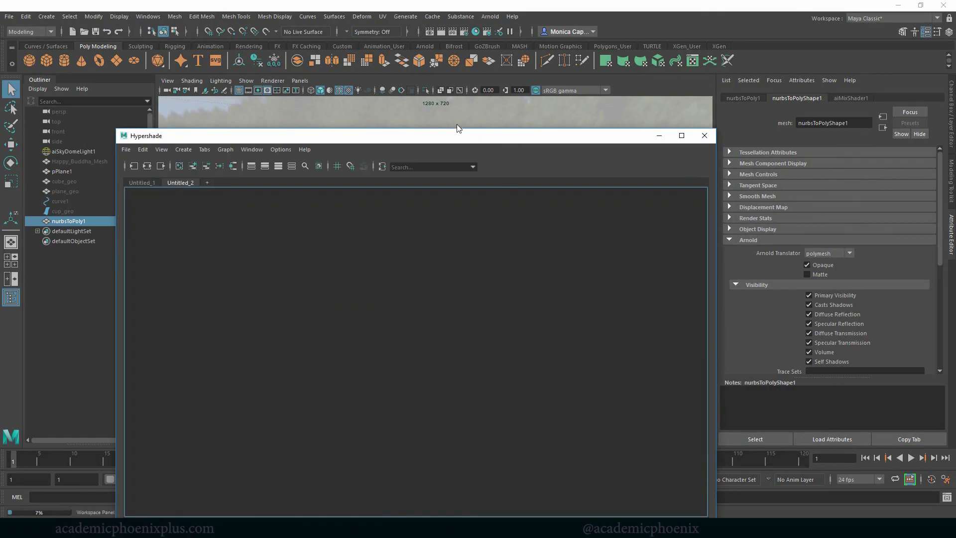
{"action": "left_click", "coordinate": [242, 123]}
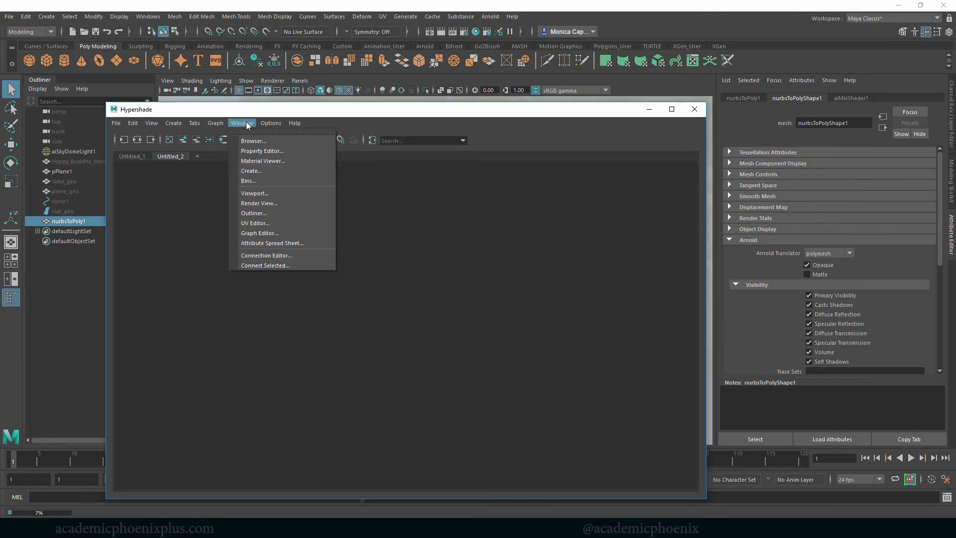
{"action": "left_click", "coordinate": [250, 140]}
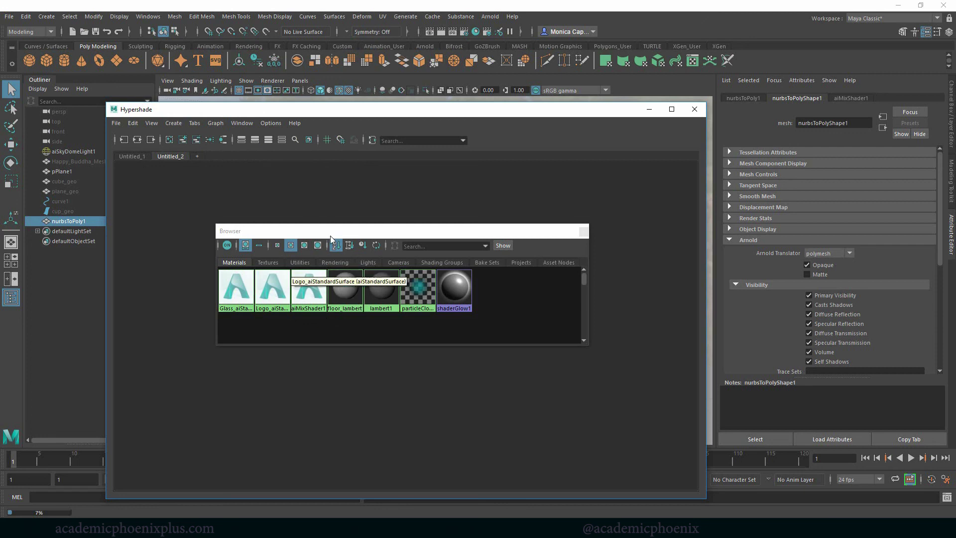
Look through the Glass, Logo and aiMixShader1 materials, ending on Glass_aiStandardSurface.
{"action": "left_click_drag", "start_coordinate": [330, 234], "coordinate": [390, 212]}
{"action": "left_click", "coordinate": [317, 267]}
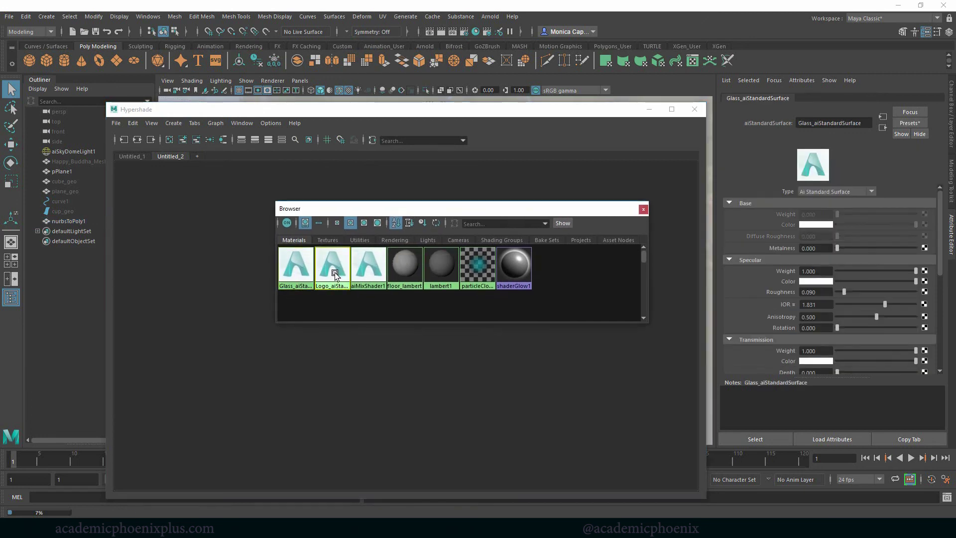
{"action": "left_click", "coordinate": [335, 273]}
{"action": "left_click", "coordinate": [371, 279]}
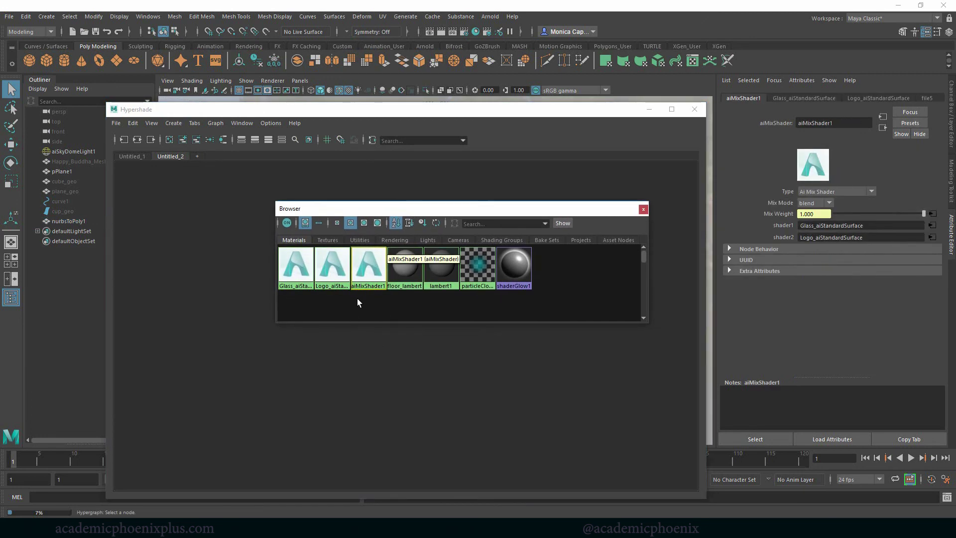
{"action": "left_click", "coordinate": [299, 269]}
{"action": "middle_click_drag", "start_coordinate": [299, 269], "coordinate": [318, 273]}
{"action": "left_click", "coordinate": [334, 272]}
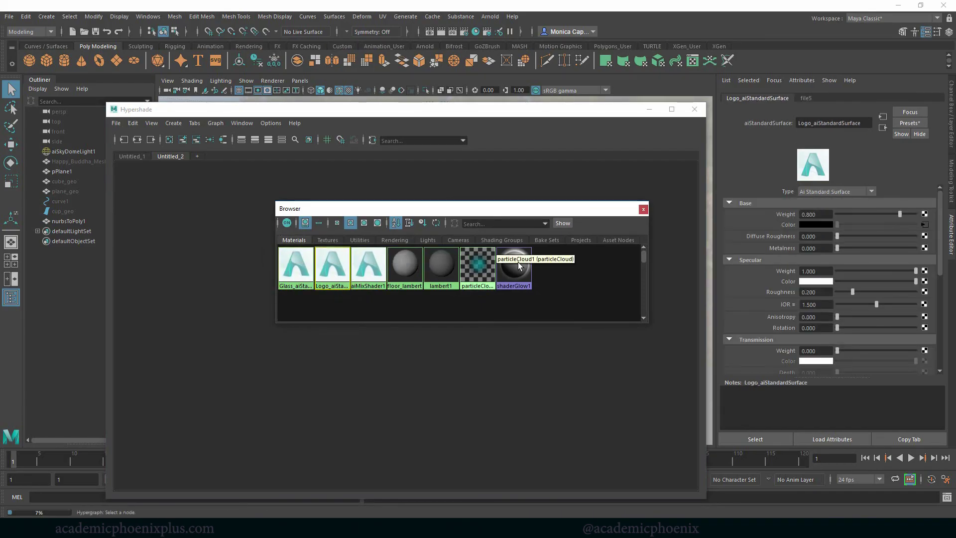
{"action": "left_click", "coordinate": [295, 271]}
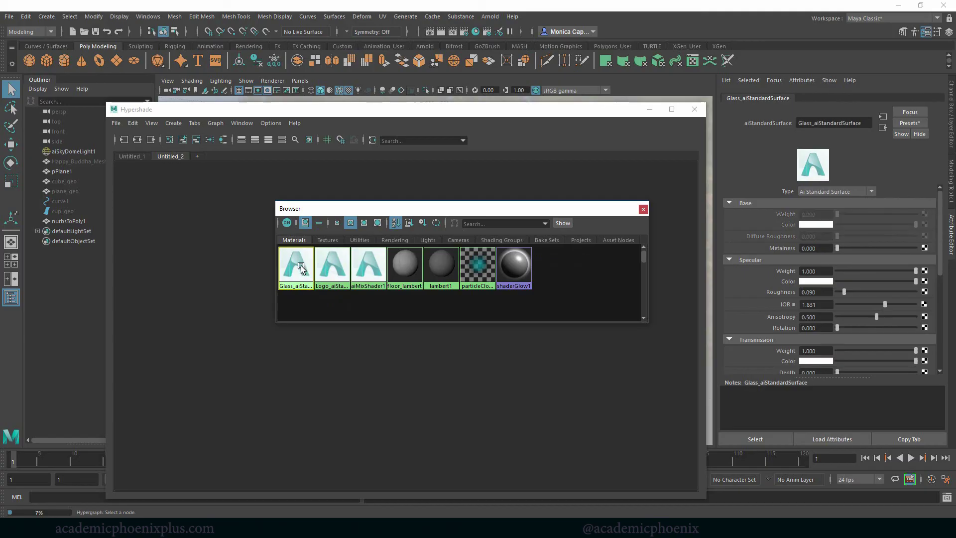
Graph the Glass material's shading network and select Glass_aiStandardSurface.
{"action": "right_click", "coordinate": [295, 271]}
{"action": "left_click", "coordinate": [306, 311]}
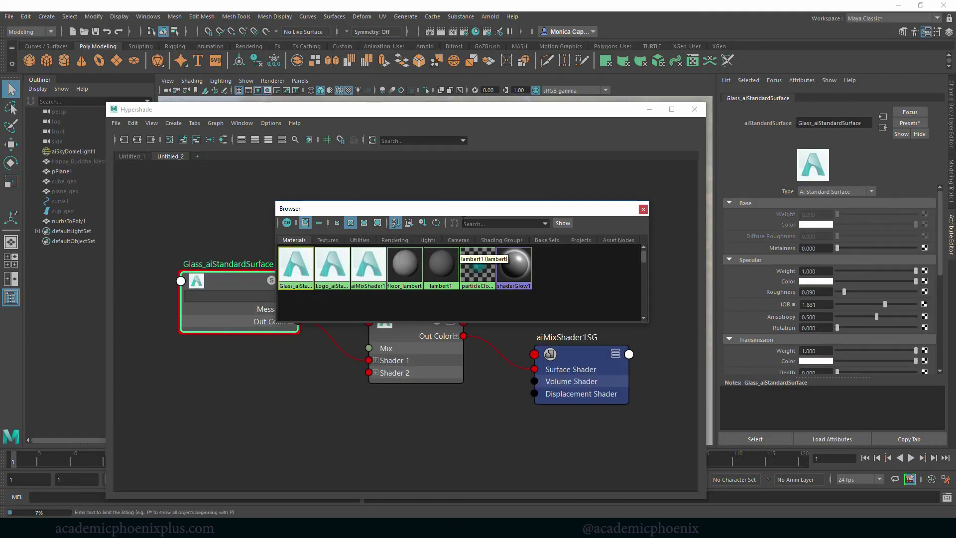
{"action": "left_click", "coordinate": [643, 209]}
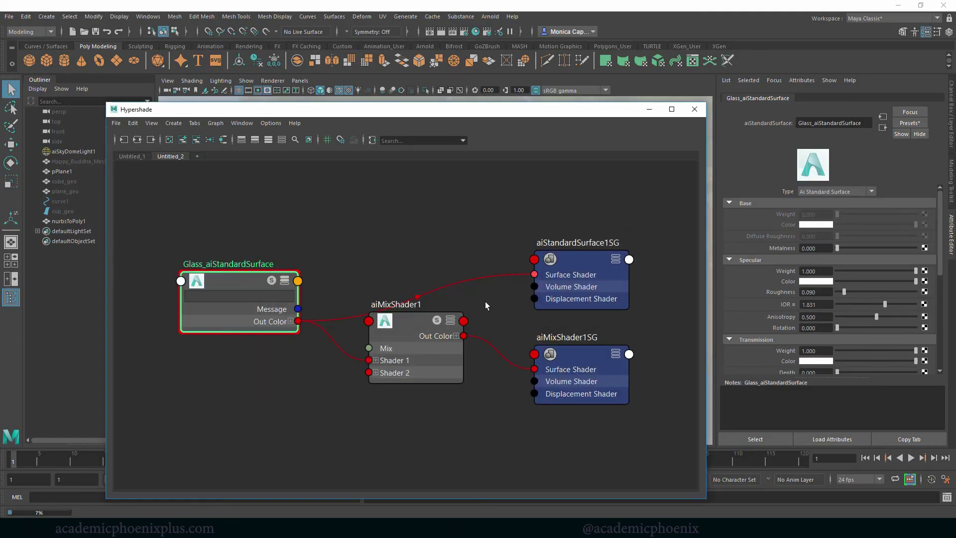
{"action": "left_click", "coordinate": [439, 325]}
{"action": "left_click", "coordinate": [240, 291]}
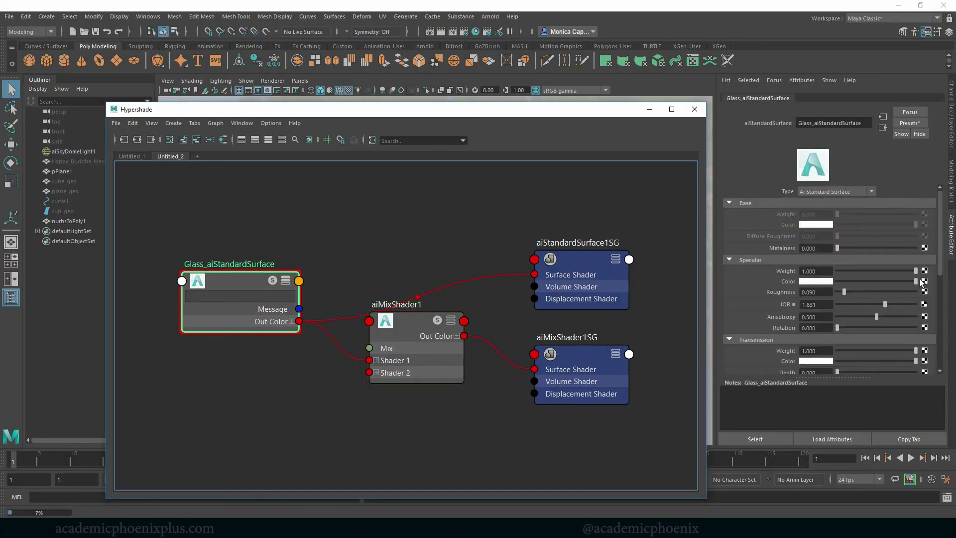
Add a File-driven bump to the Glass shader, loading glass_BMP.psd as the image.
{"action": "scroll", "coordinate": [916, 308], "scroll_direction": "down", "scroll_amount": 6}
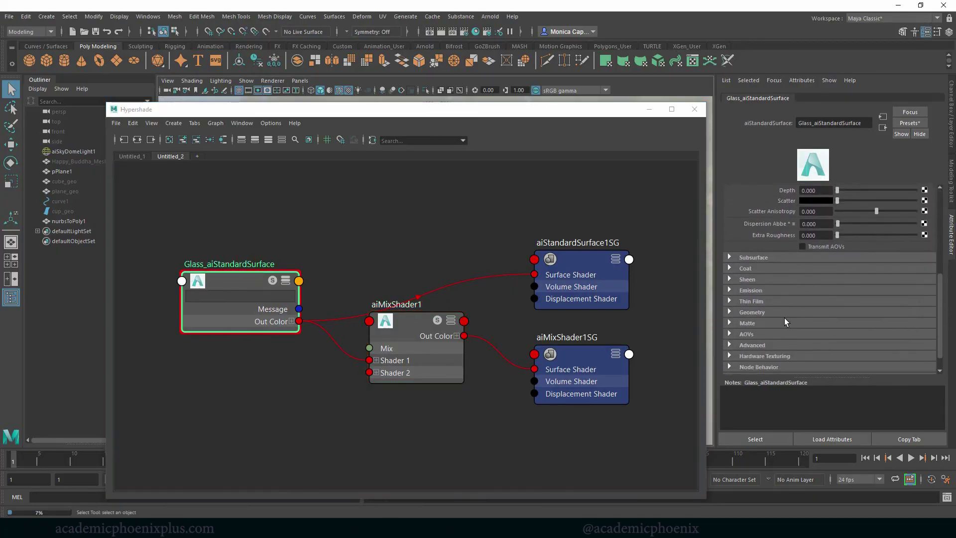
{"action": "left_click", "coordinate": [753, 313]}
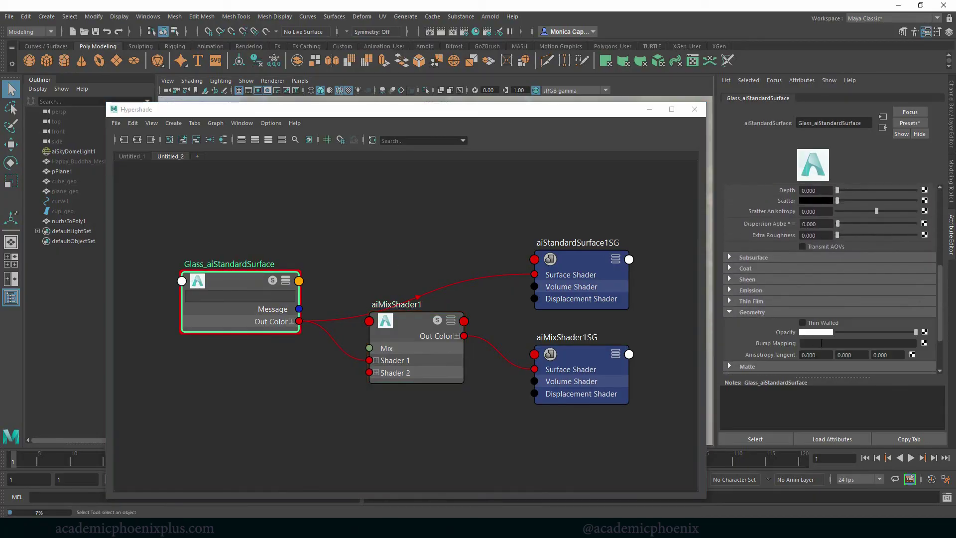
{"action": "left_click", "coordinate": [925, 343]}
{"action": "left_click", "coordinate": [440, 259]}
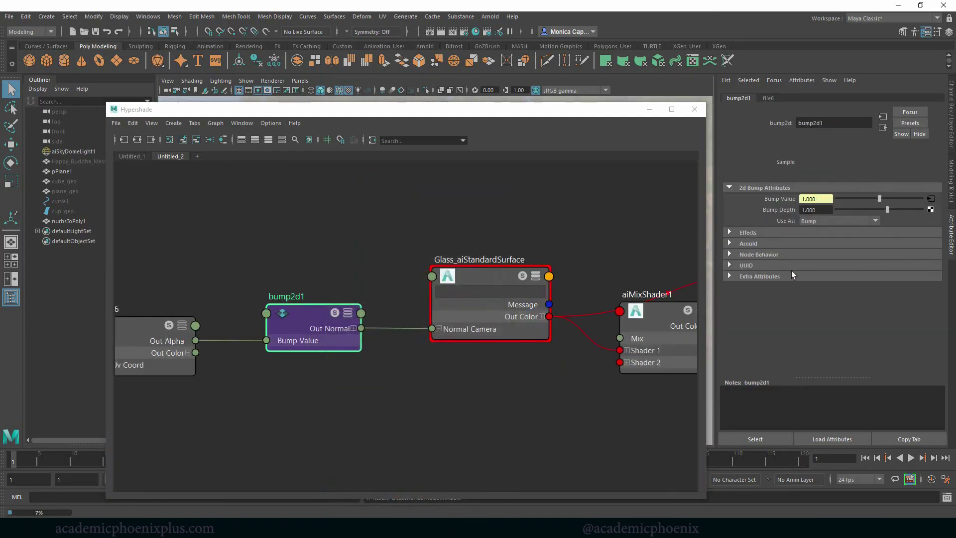
{"action": "left_click", "coordinate": [931, 200]}
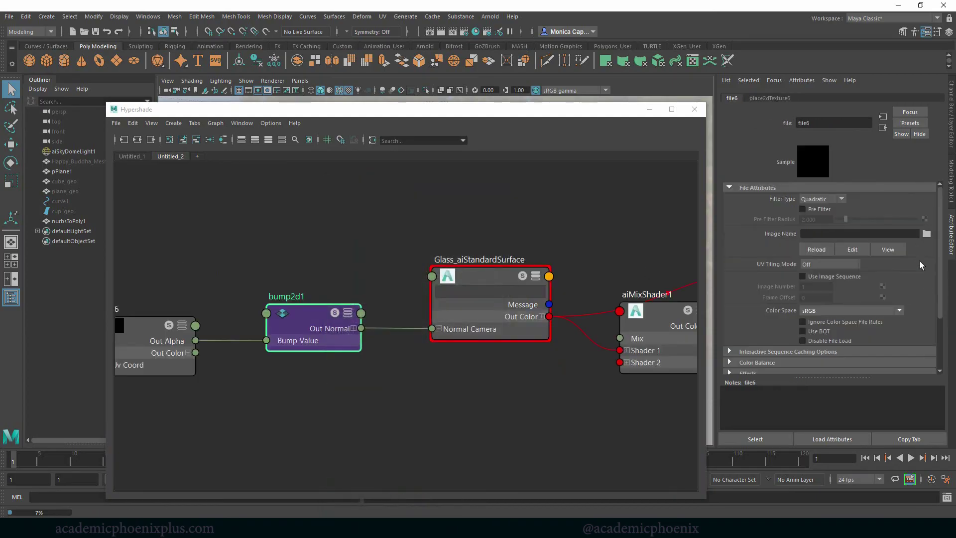
{"action": "left_click", "coordinate": [927, 234]}
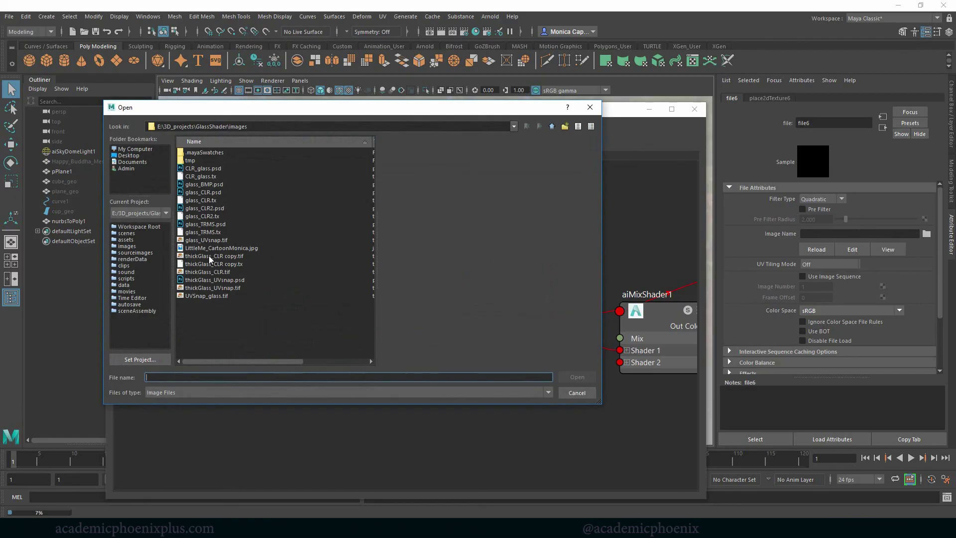
{"action": "double_click", "coordinate": [216, 185]}
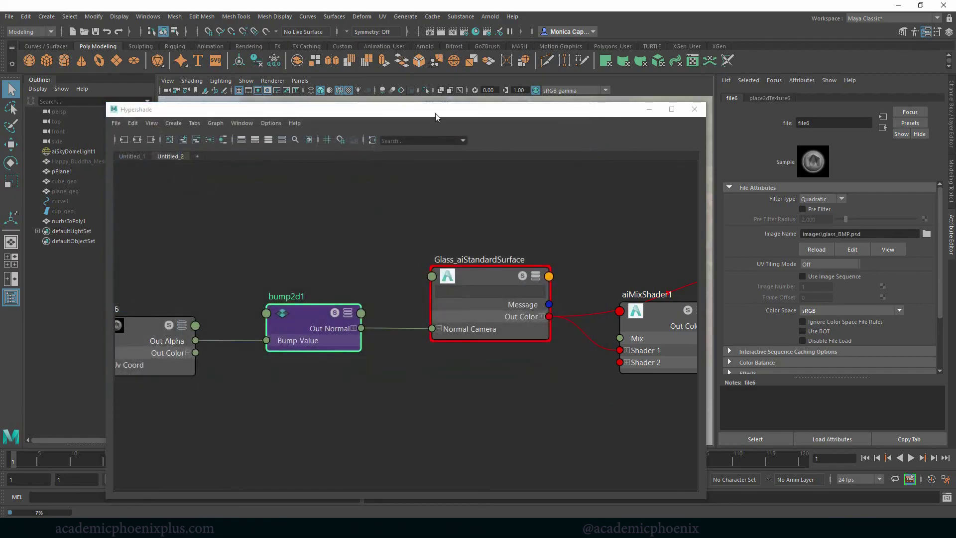
{"action": "left_click_drag", "start_coordinate": [436, 117], "coordinate": [604, 125]}
Render the goblet in Arnold and hide the Hypershade.
{"action": "left_click", "coordinate": [490, 17]}
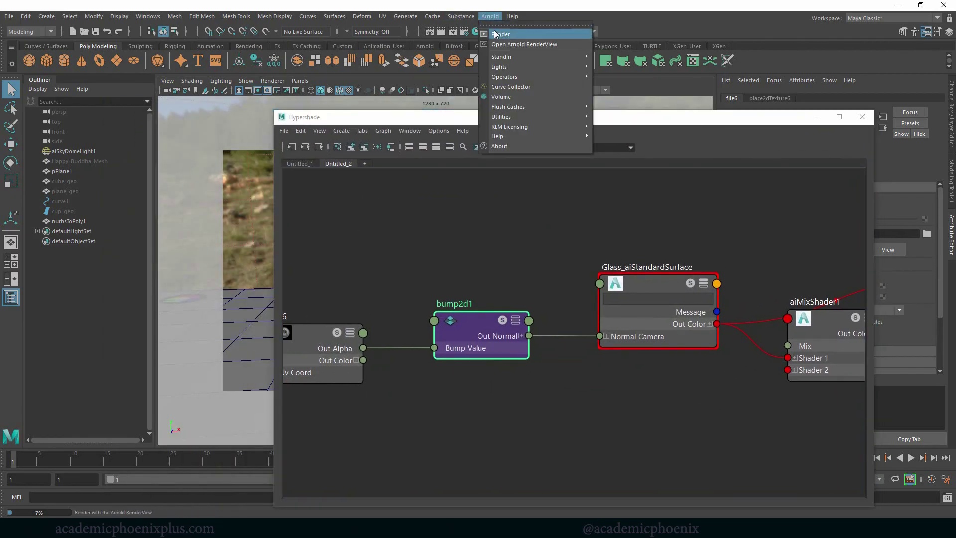
{"action": "left_click", "coordinate": [495, 34]}
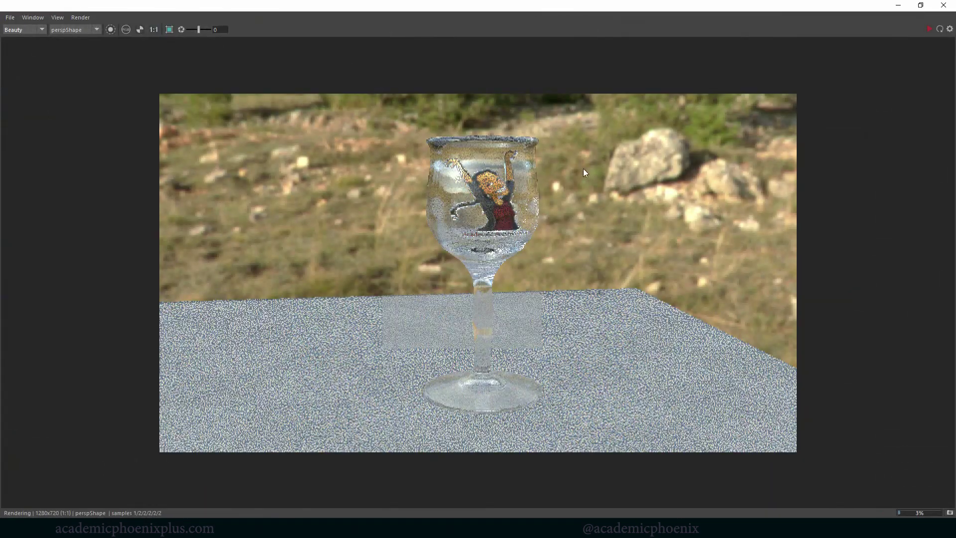
{"action": "left_click_drag", "start_coordinate": [857, 11], "coordinate": [857, 178]}
{"action": "left_click", "coordinate": [802, 121]}
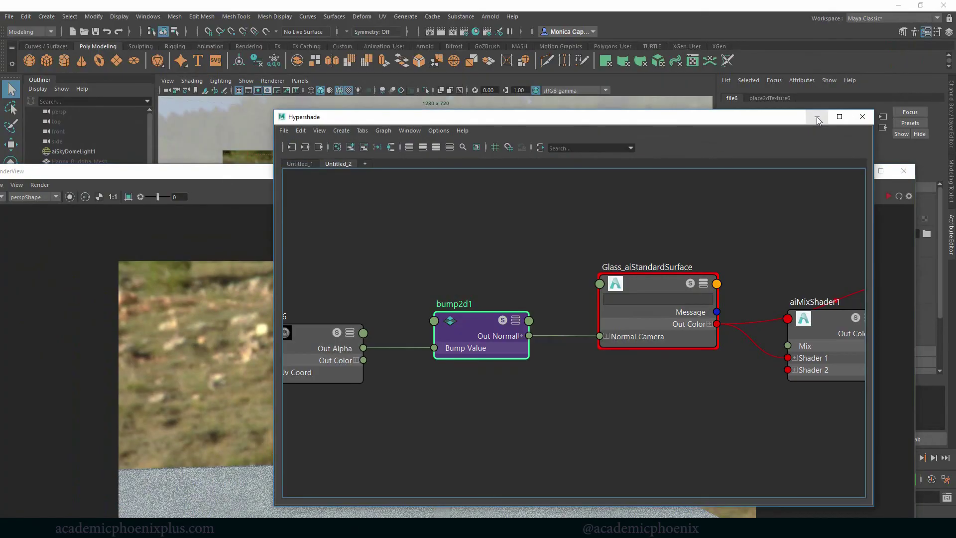
{"action": "left_click", "coordinate": [816, 117]}
Bring the persp camera closer onto the cup's bowl and render the closer view.
{"action": "left_click_drag", "start_coordinate": [509, 165], "coordinate": [447, 209]}
{"action": "right_click_drag", "start_coordinate": [447, 208], "coordinate": [469, 202], "text": "alt"}
{"action": "middle_click_drag", "start_coordinate": [470, 203], "coordinate": [470, 249], "text": "alt"}
{"action": "left_click_drag", "start_coordinate": [469, 250], "coordinate": [466, 288], "text": "alt"}
{"action": "left_click", "coordinate": [850, 314]}
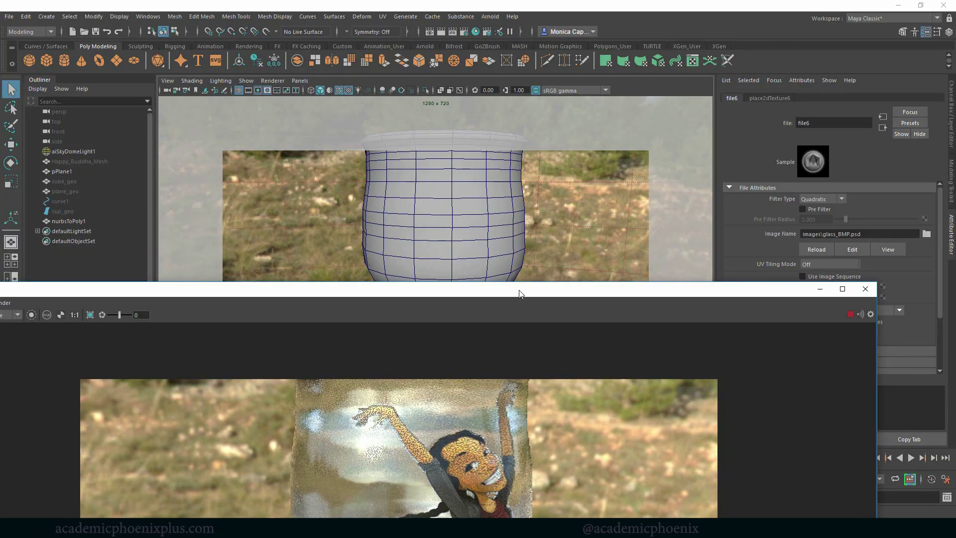
{"action": "left_click_drag", "start_coordinate": [519, 294], "coordinate": [467, 195]}
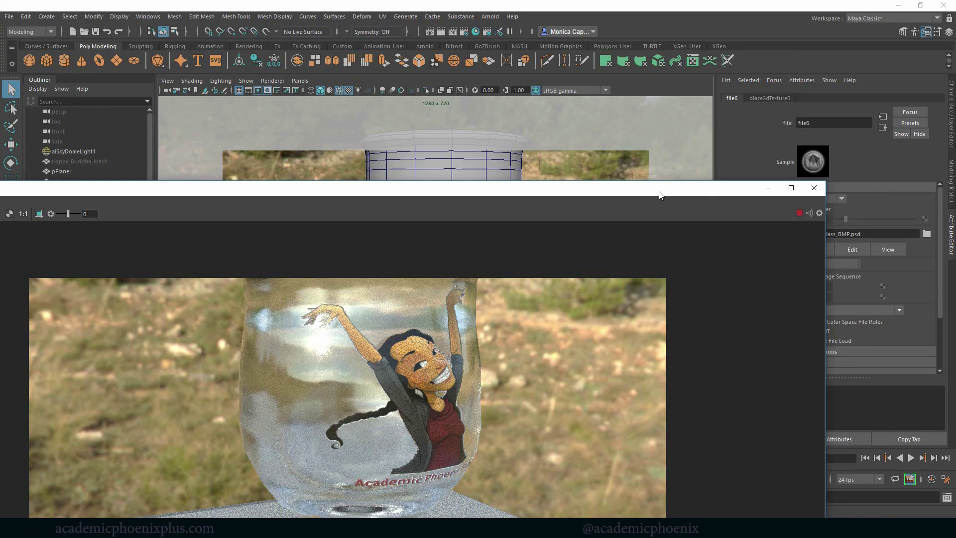
{"action": "left_click_drag", "start_coordinate": [659, 194], "coordinate": [757, 205]}
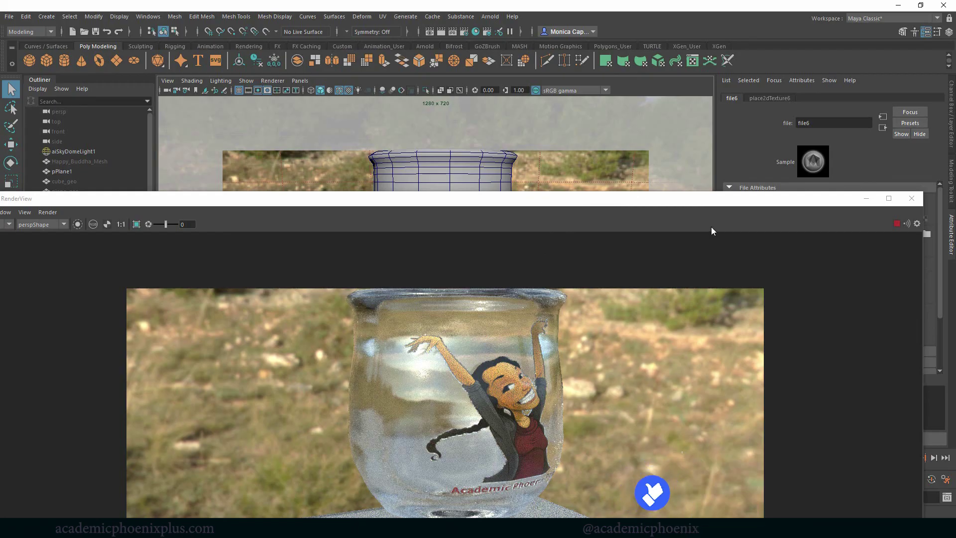
{"action": "left_click_drag", "start_coordinate": [684, 199], "coordinate": [762, 17]}
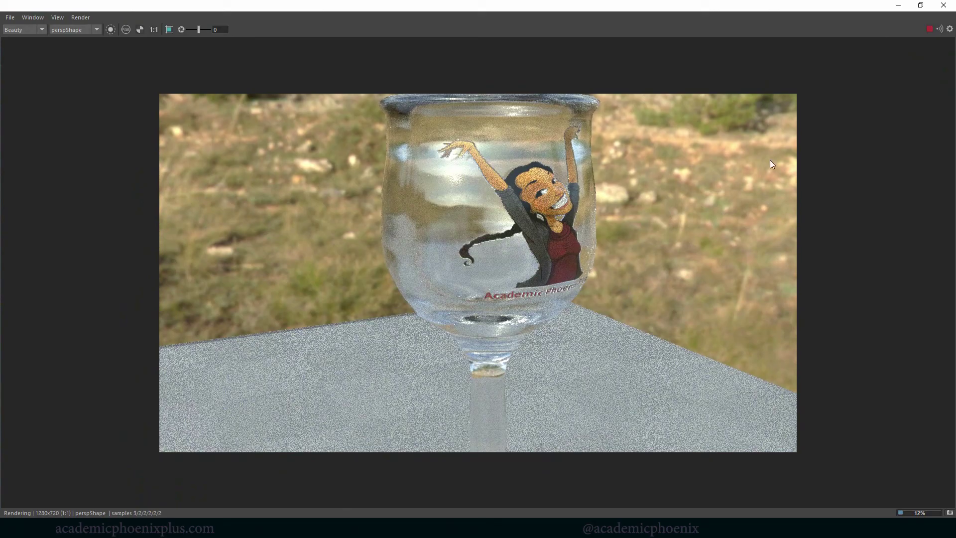
Minimize the Arnold RenderView to return to Maya's main scene view.
{"action": "left_click", "coordinate": [897, 6]}
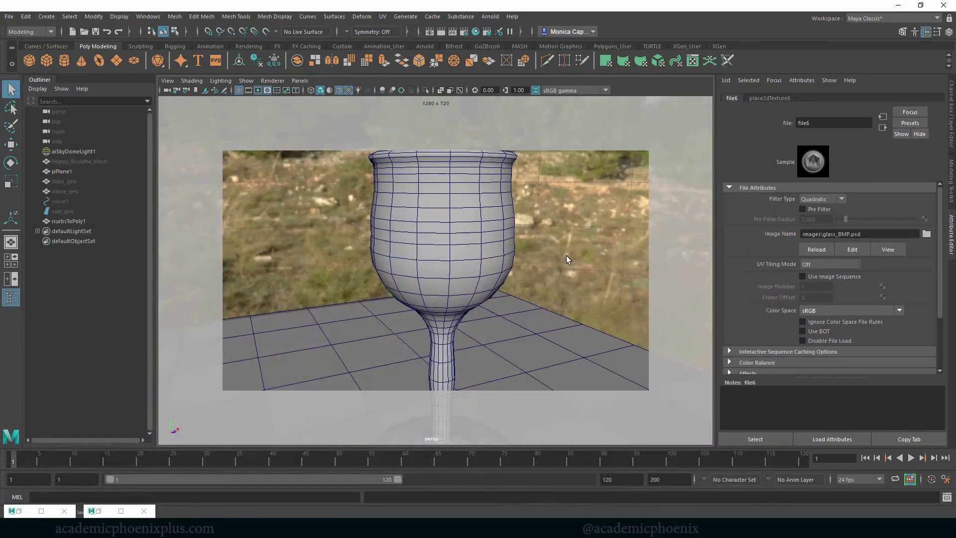